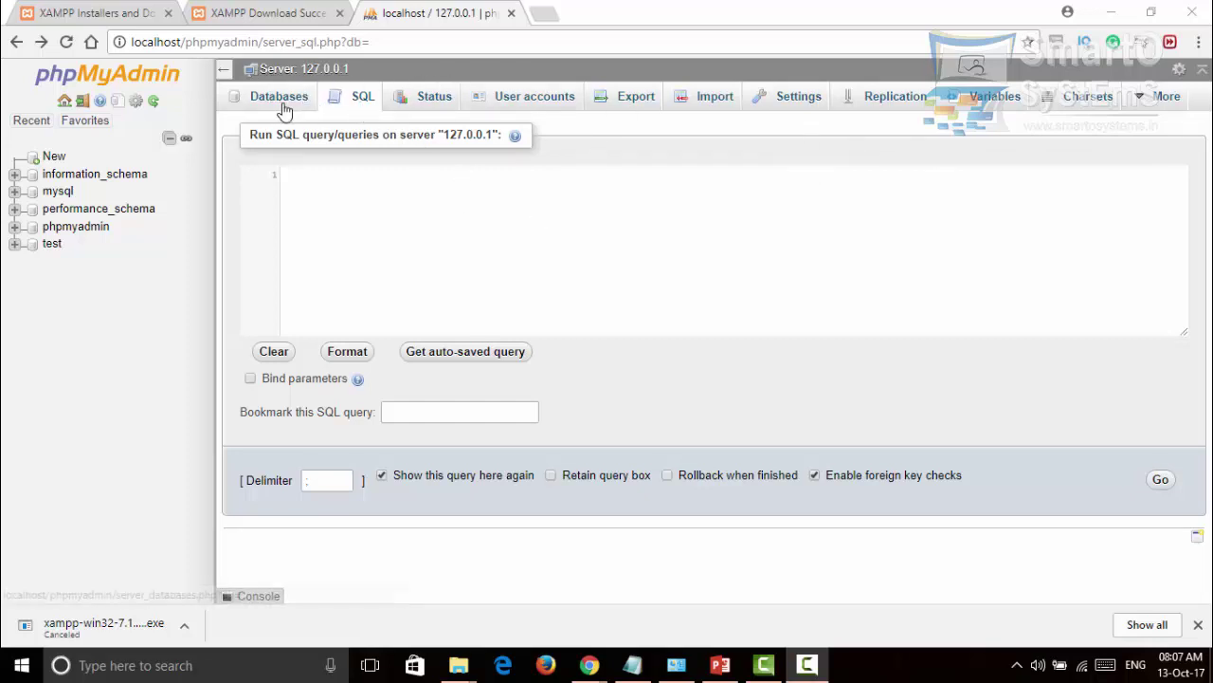
# Look through the server's database list, SQL query editor and status page
pyautogui.moveTo(1141, 116)
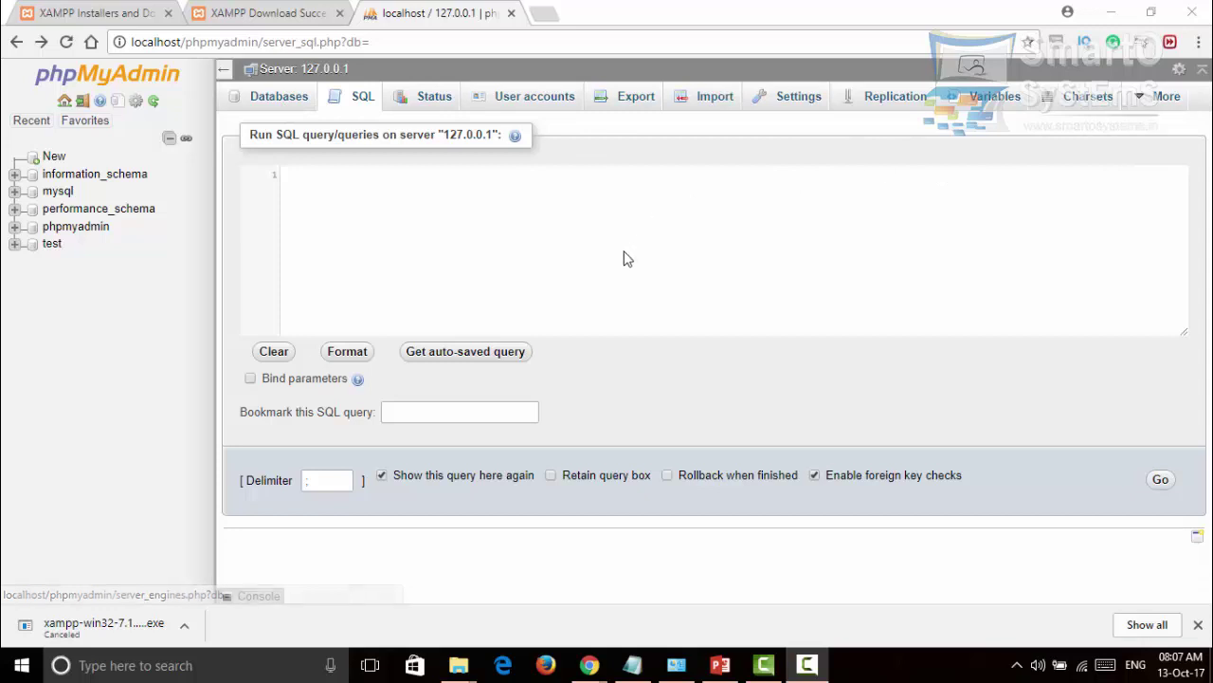
pyautogui.click(273, 100)
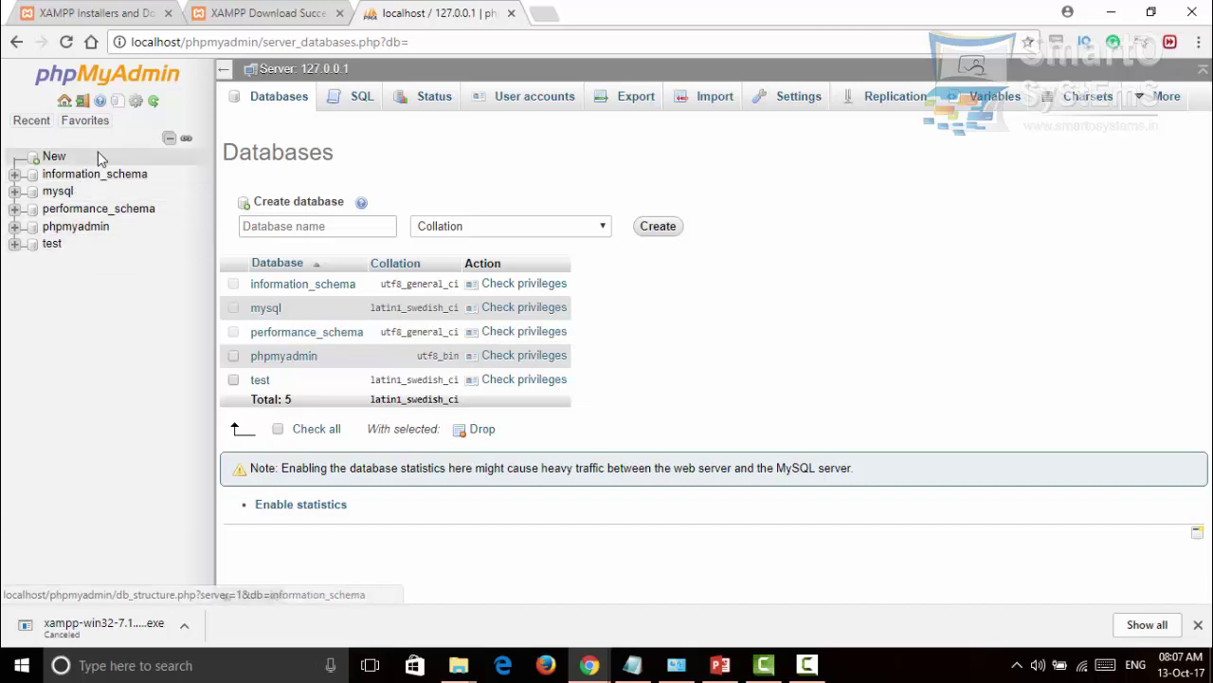
pyautogui.click(361, 99)
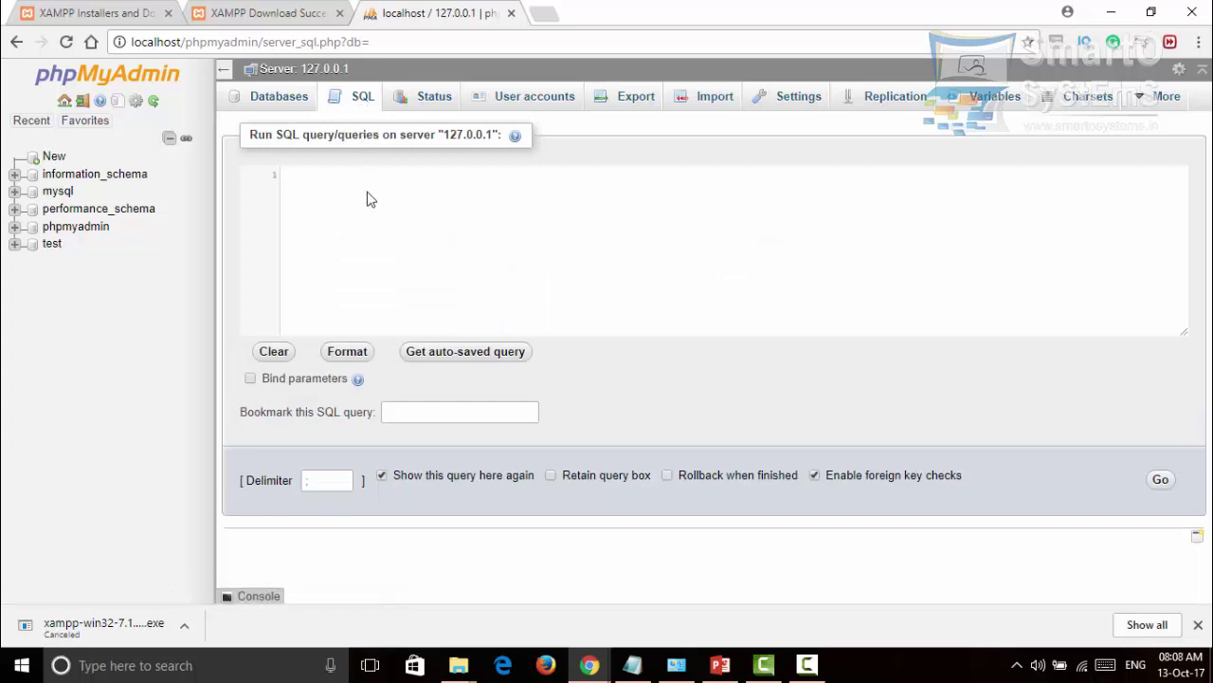
pyautogui.click(440, 100)
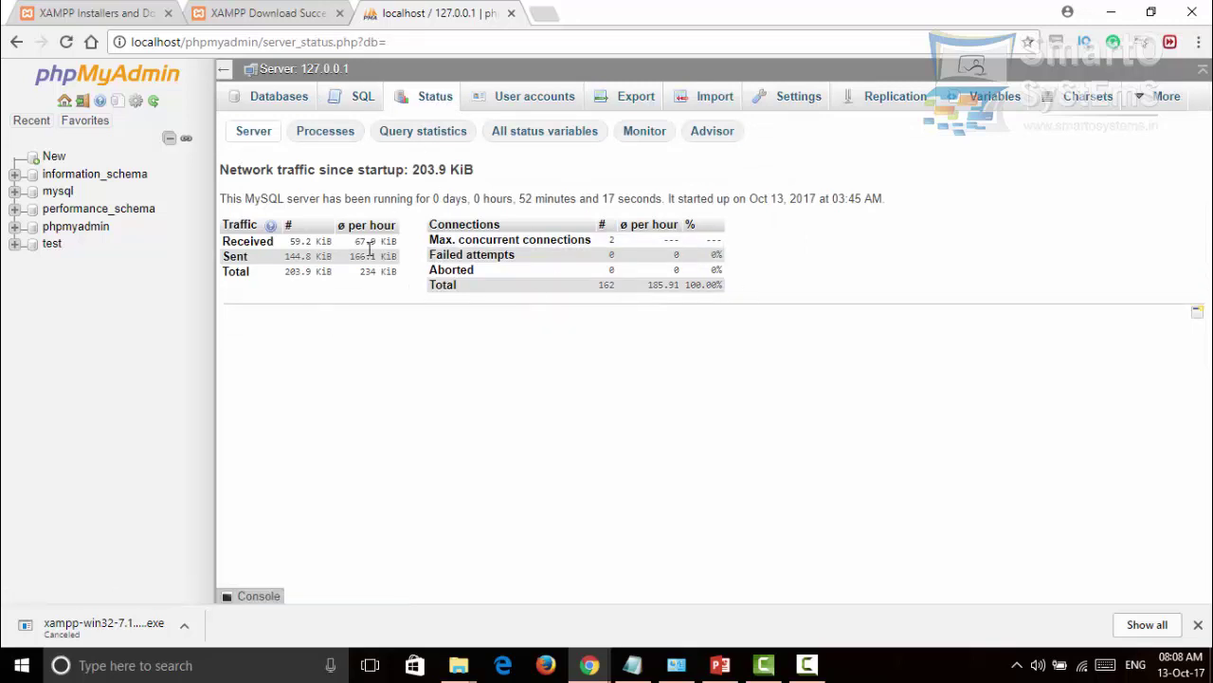
# Review the user accounts overview and examine the global privileges of the root account on host 127.0.0.1
pyautogui.click(544, 98)
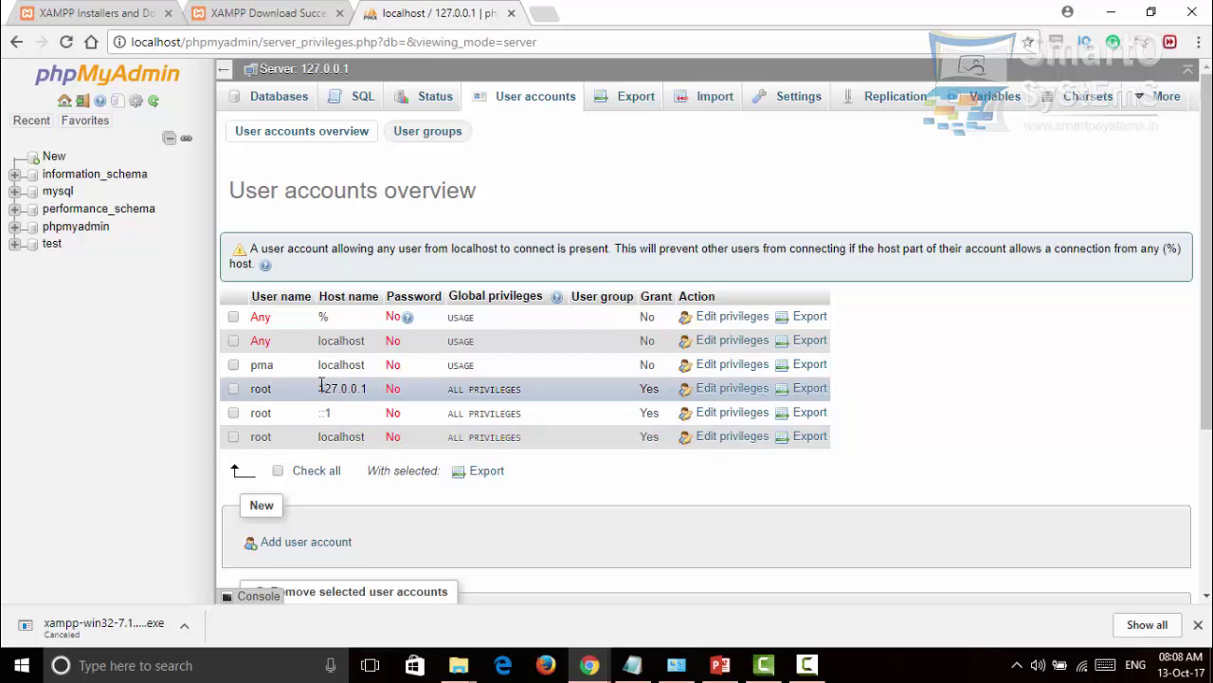
pyautogui.moveTo(318, 388); pyautogui.dragTo(371, 389)
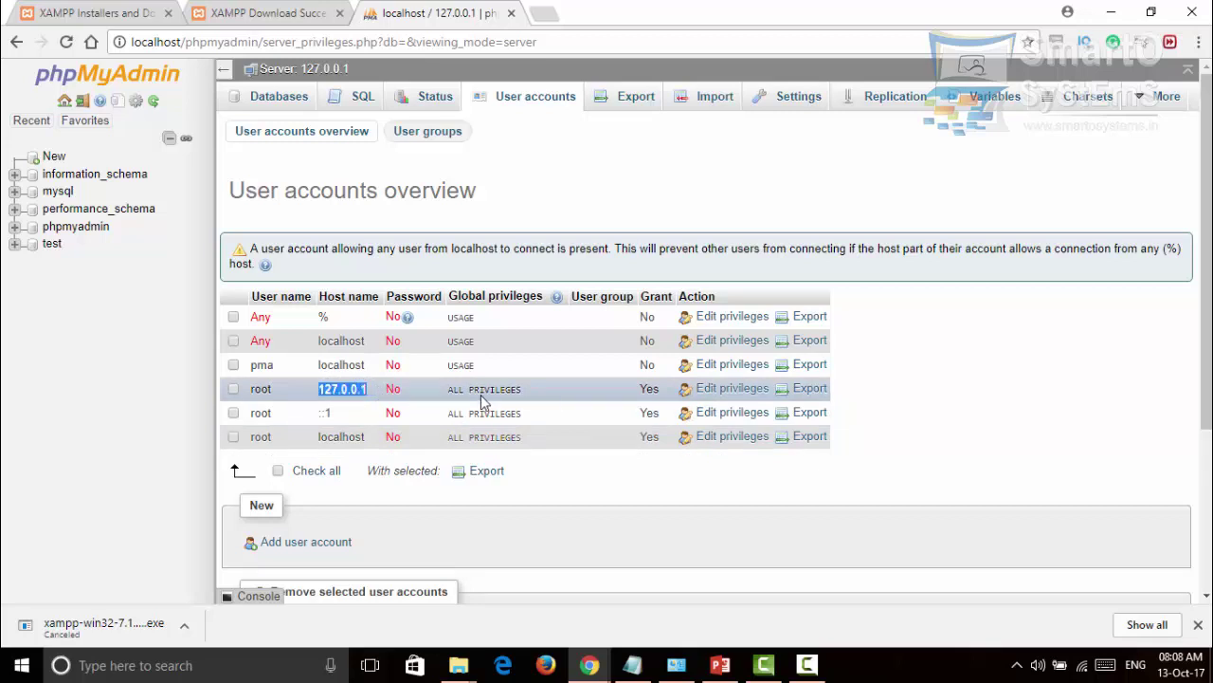
pyautogui.moveTo(448, 390); pyautogui.dragTo(521, 386)
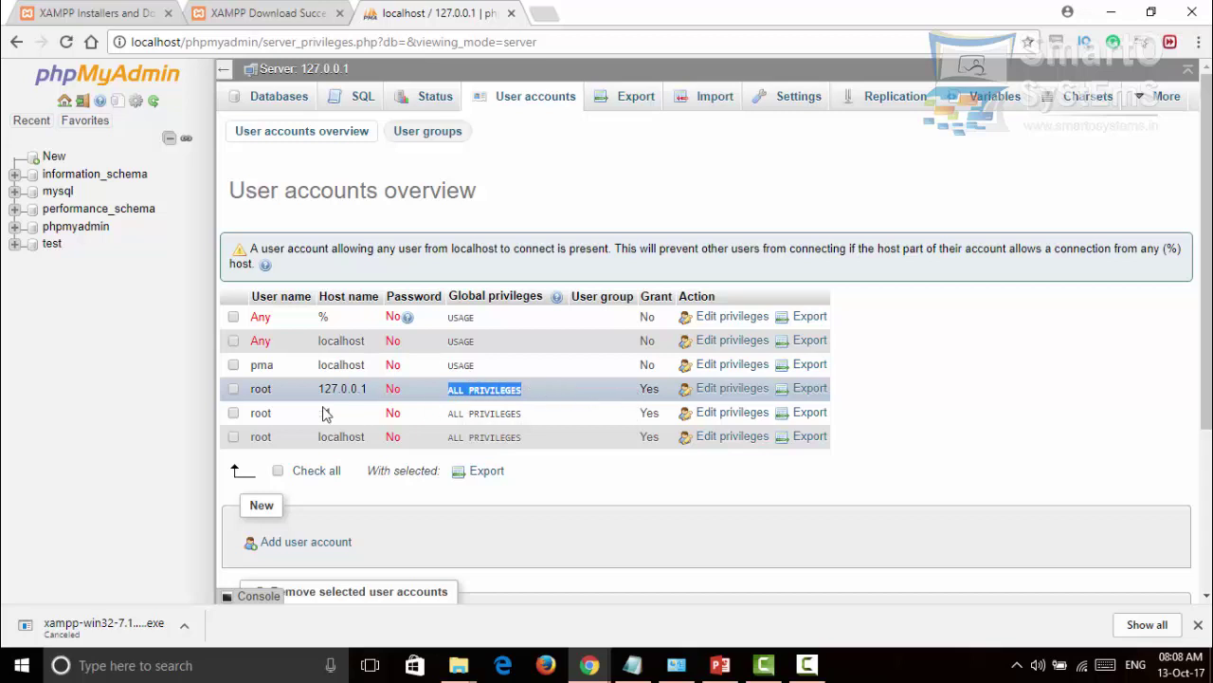
pyautogui.click(747, 392)
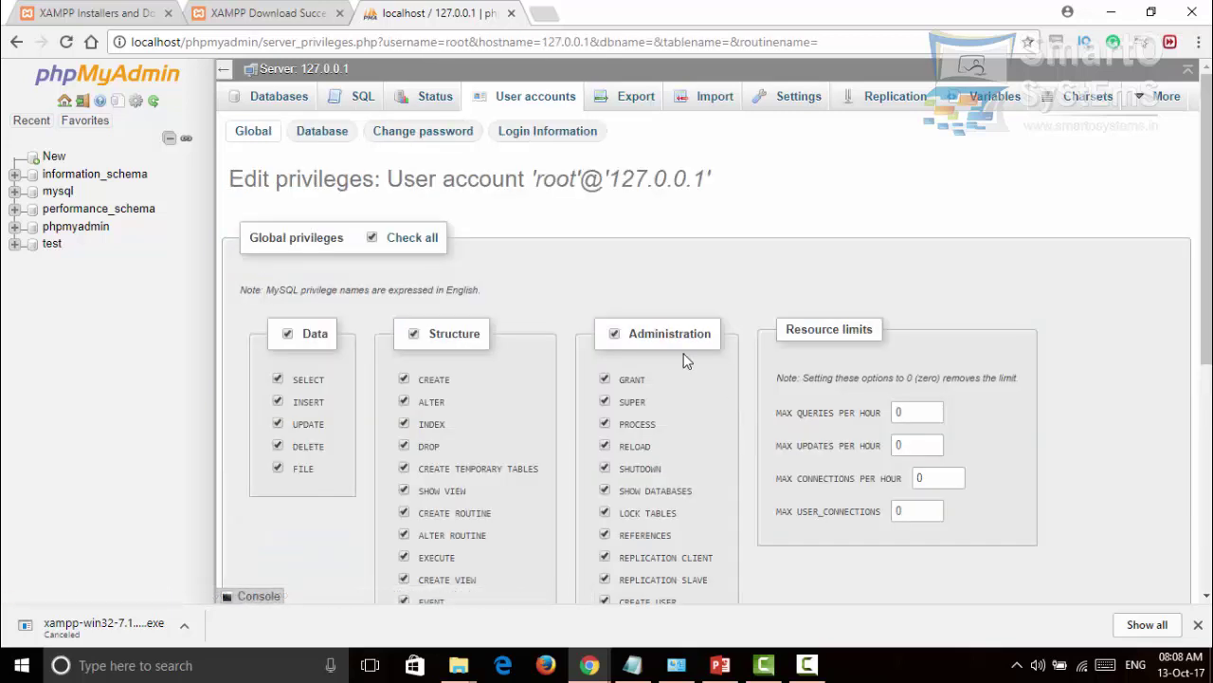
pyautogui.scroll(-2, 675, 380)
pyautogui.scroll(-1, 668, 391)
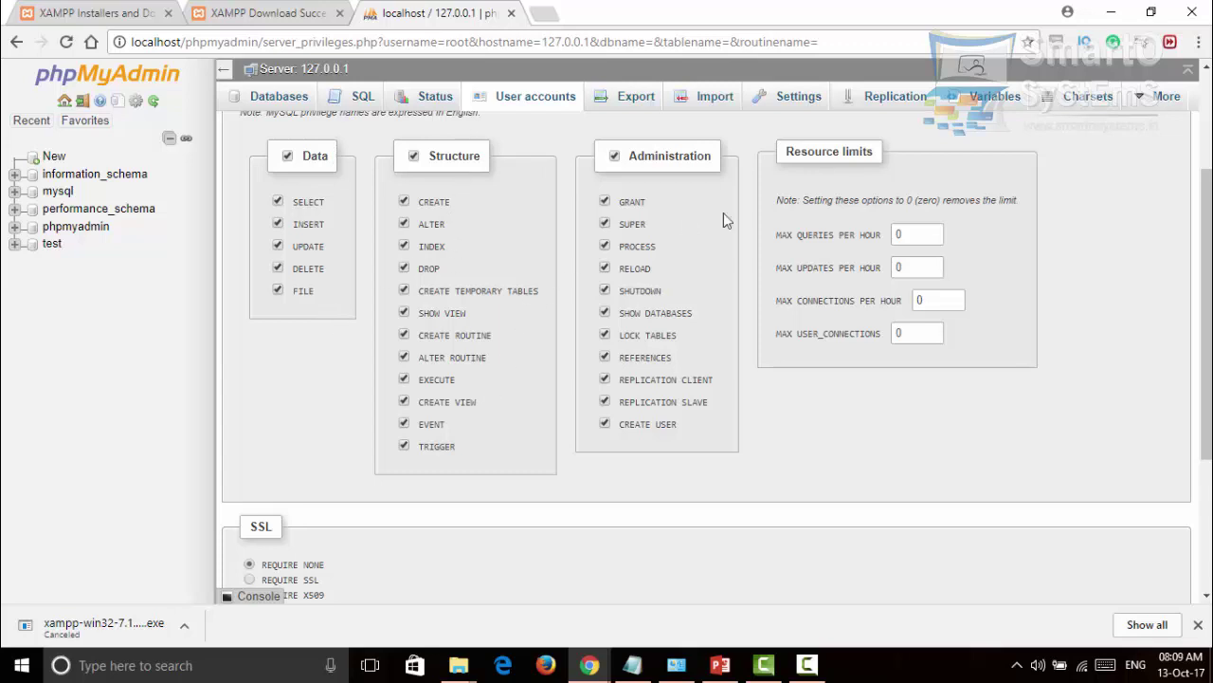
pyautogui.scroll(2, 707, 369)
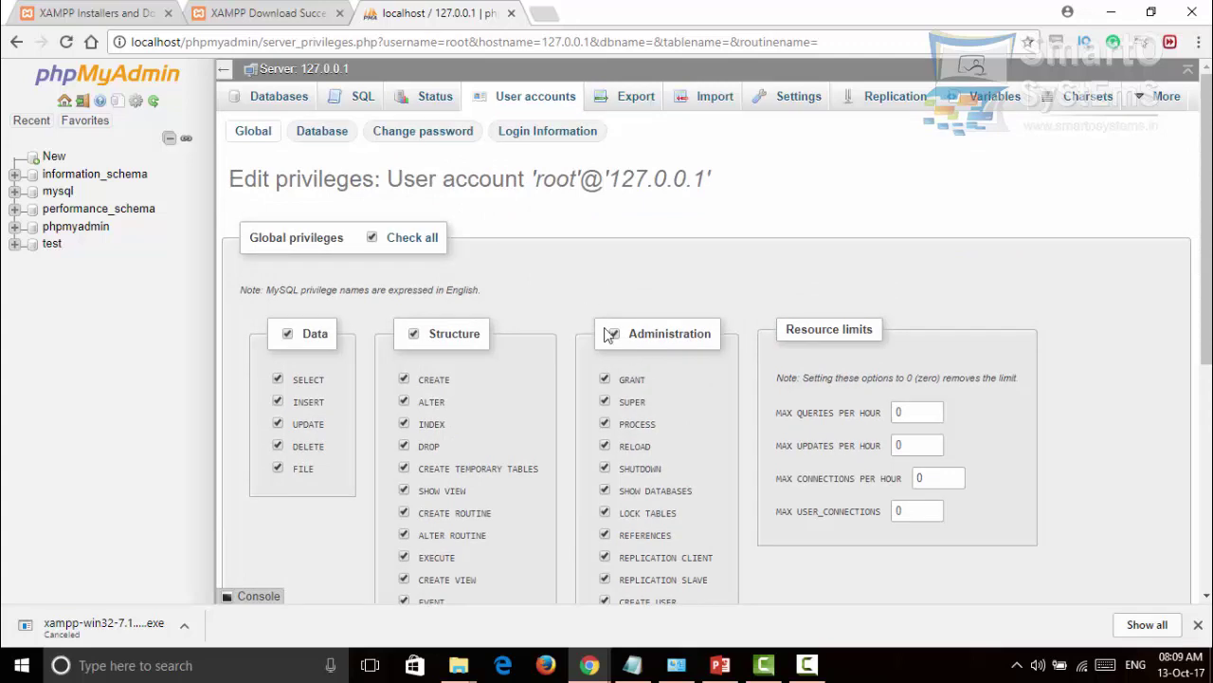
pyautogui.click(510, 99)
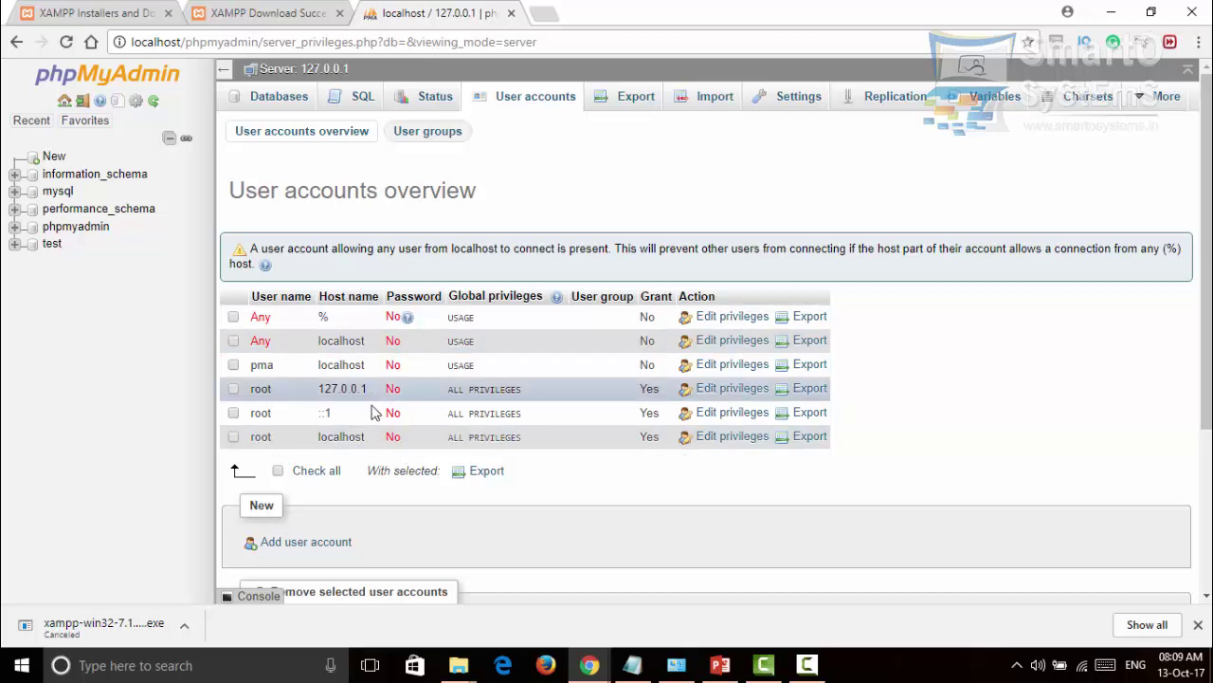
pyautogui.moveTo(470, 370)
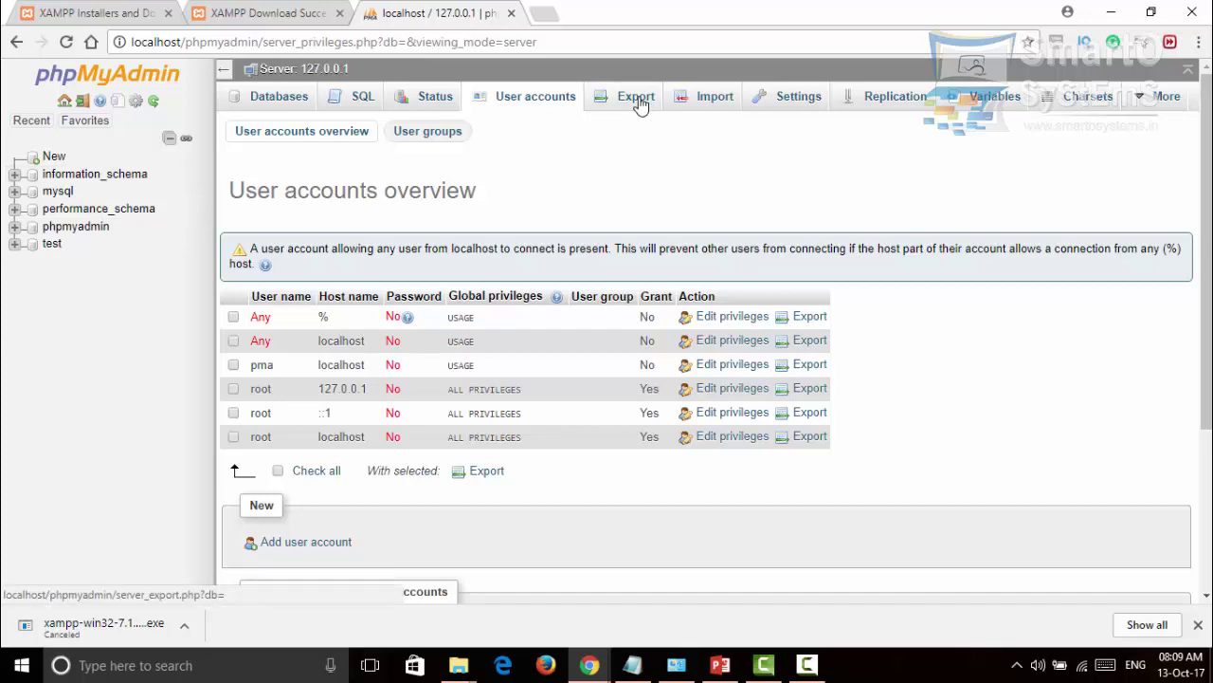
# Open the mysql database and look through its list of tables
pyautogui.click(59, 191)
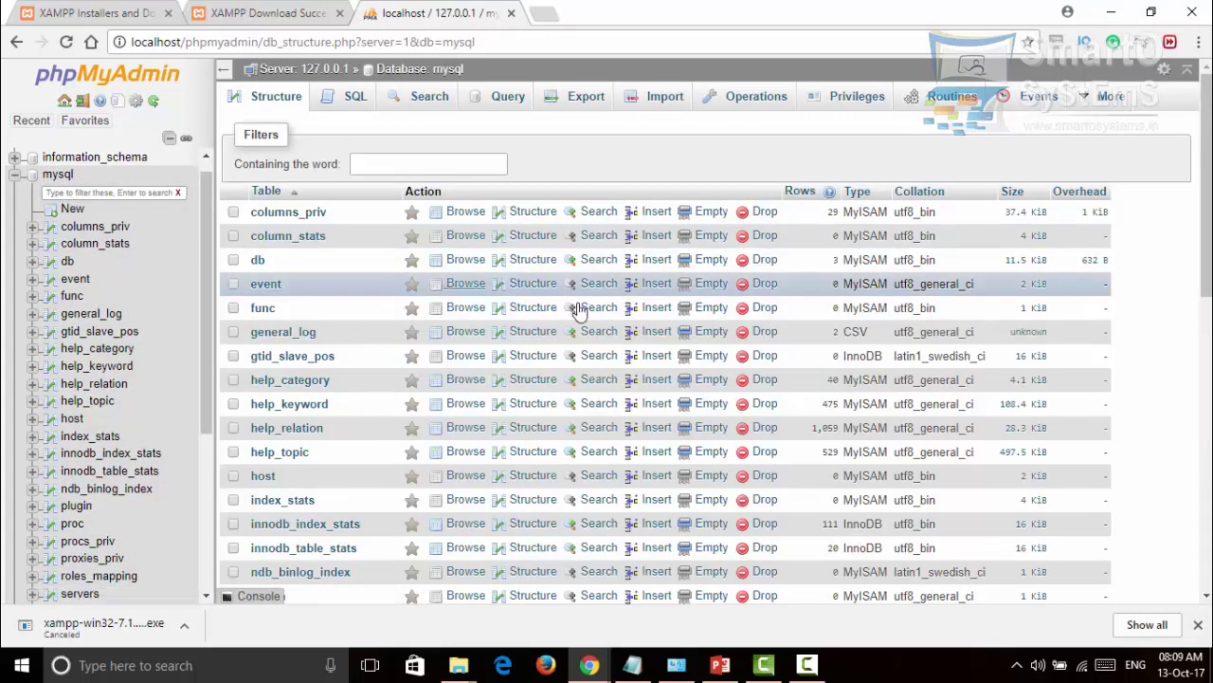
pyautogui.scroll(-3, 477, 541)
pyautogui.scroll(2, 495, 477)
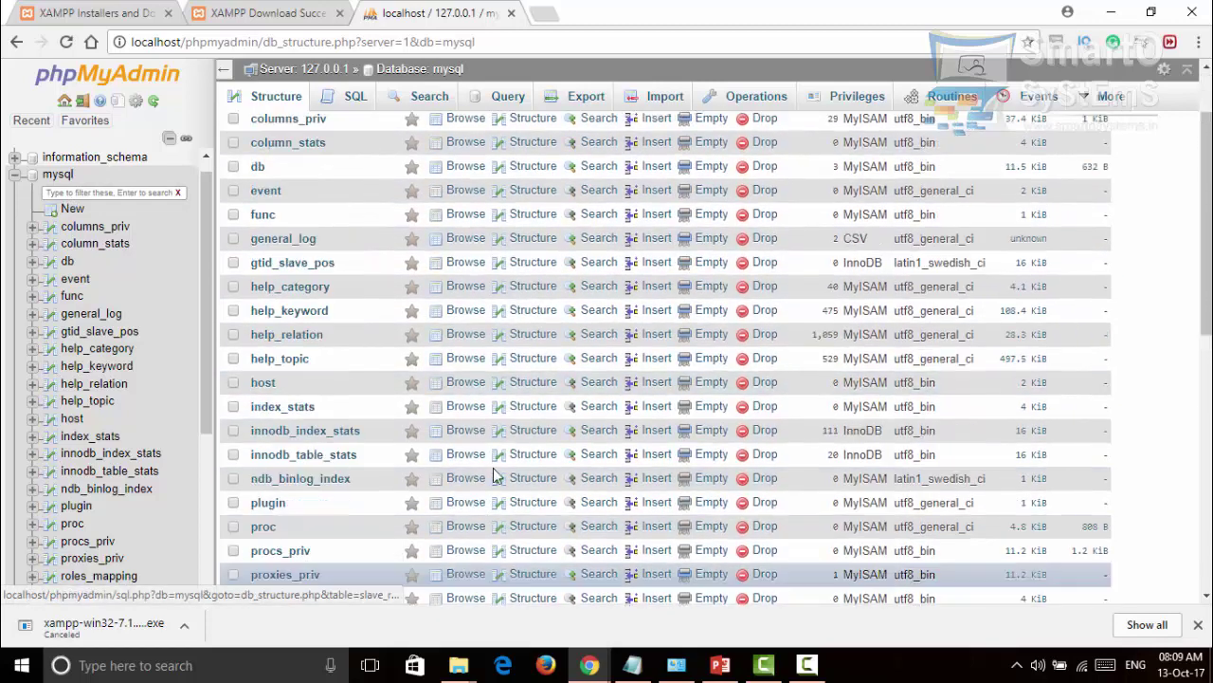
pyautogui.scroll(1, 495, 477)
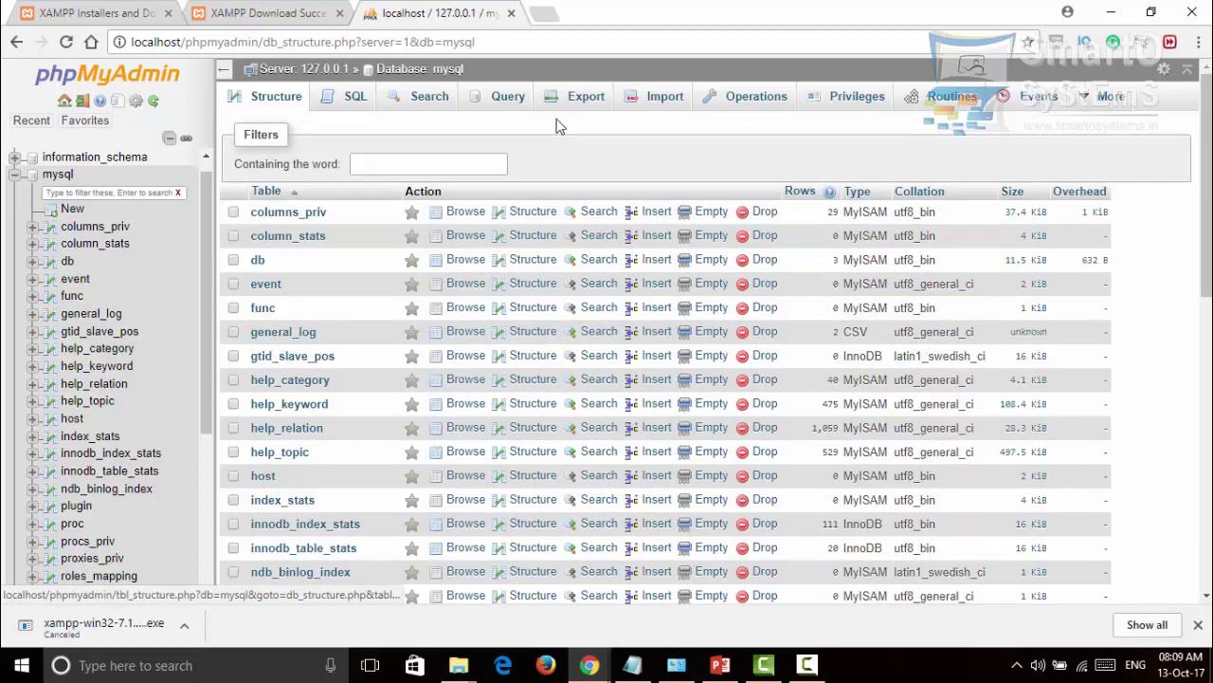
# Export the mysql database with the Quick method in SQL format and save it as mysql.sql
pyautogui.click(583, 110)
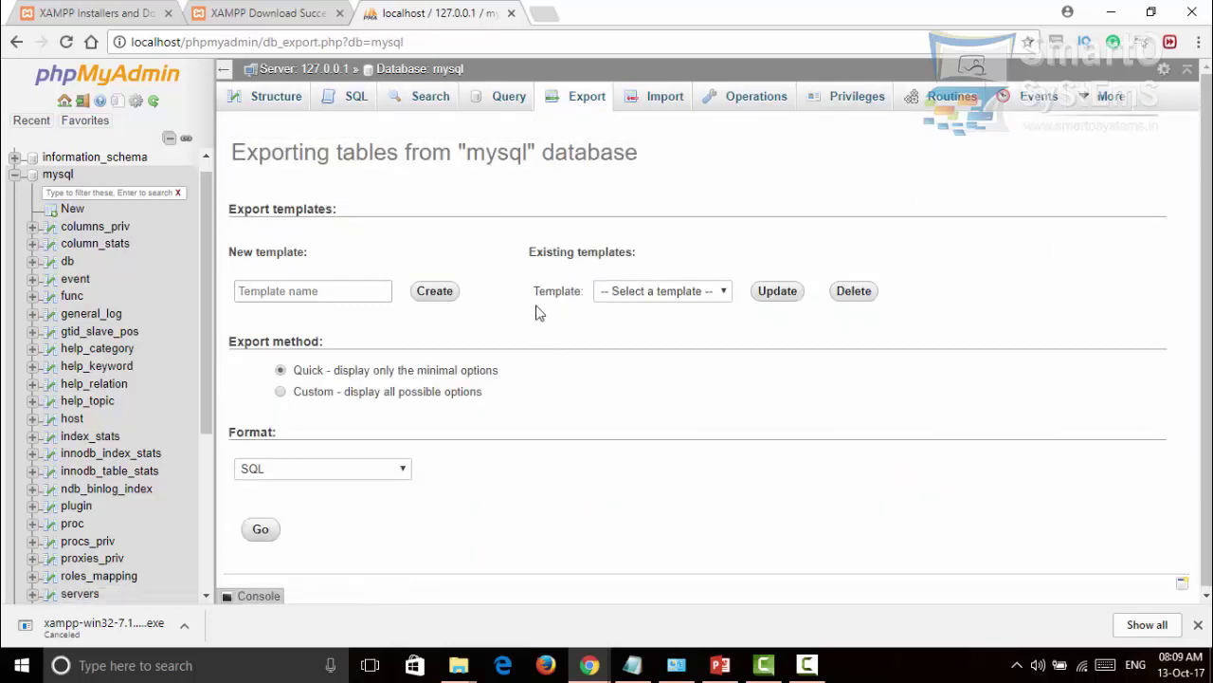
pyautogui.moveTo(319, 153); pyautogui.dragTo(704, 181)
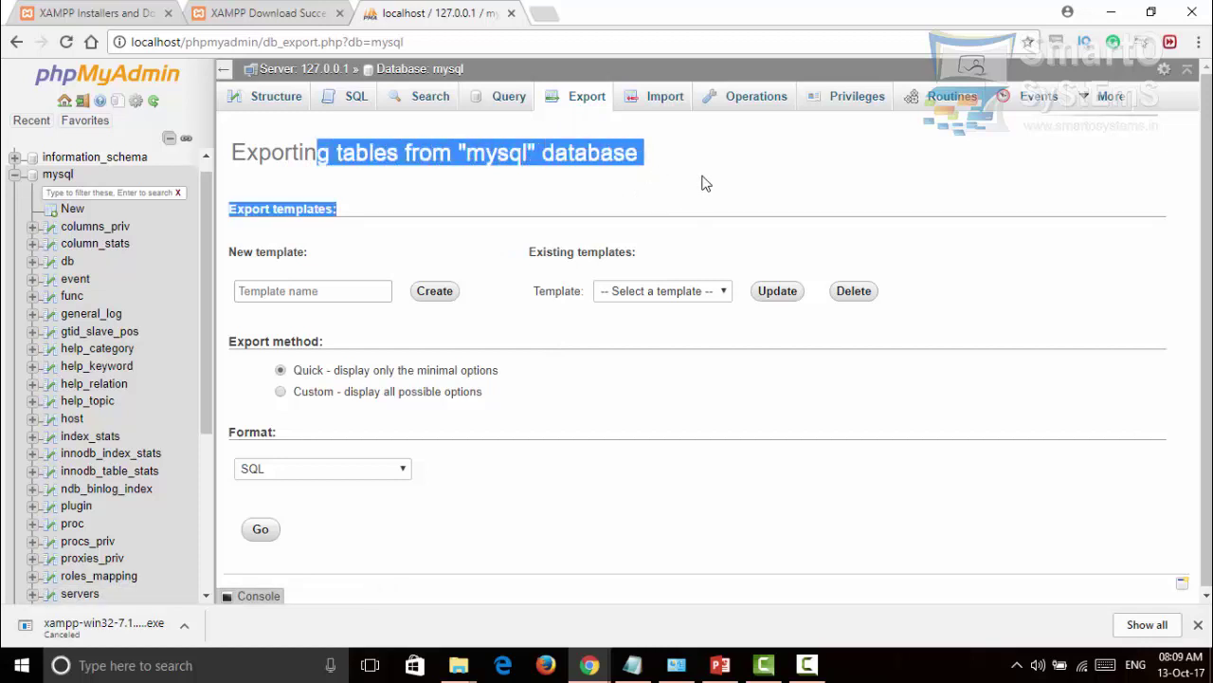
pyautogui.click(703, 183)
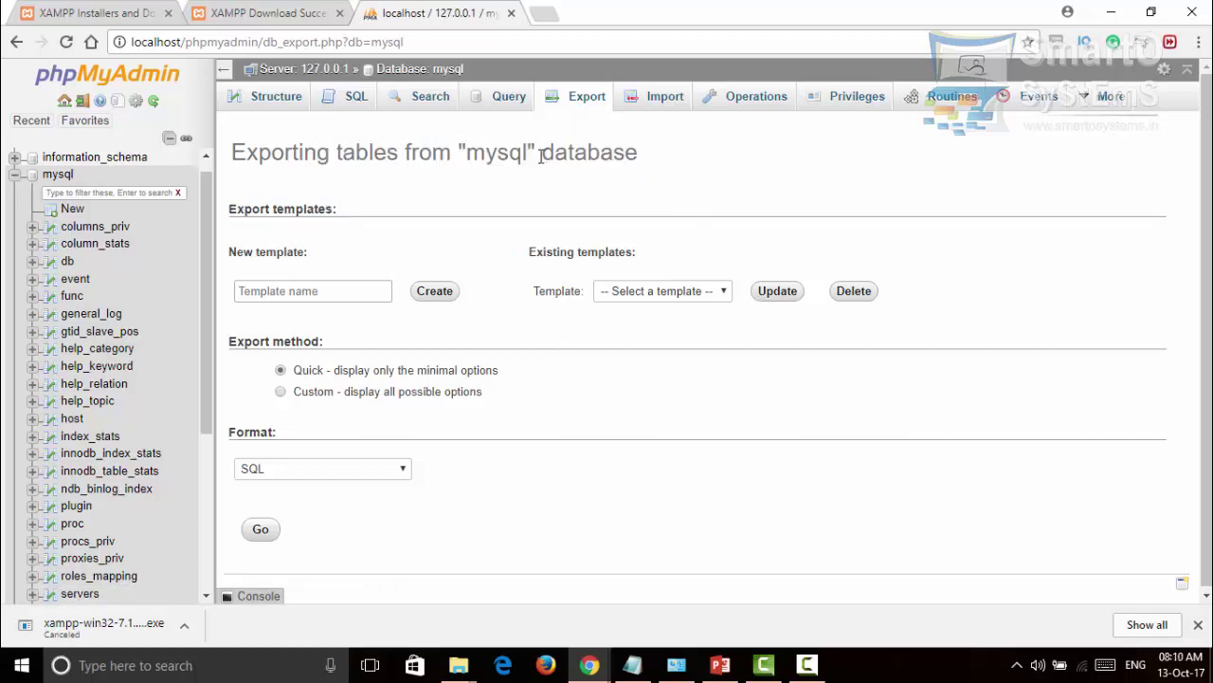
pyautogui.scroll(-1, 520, 360)
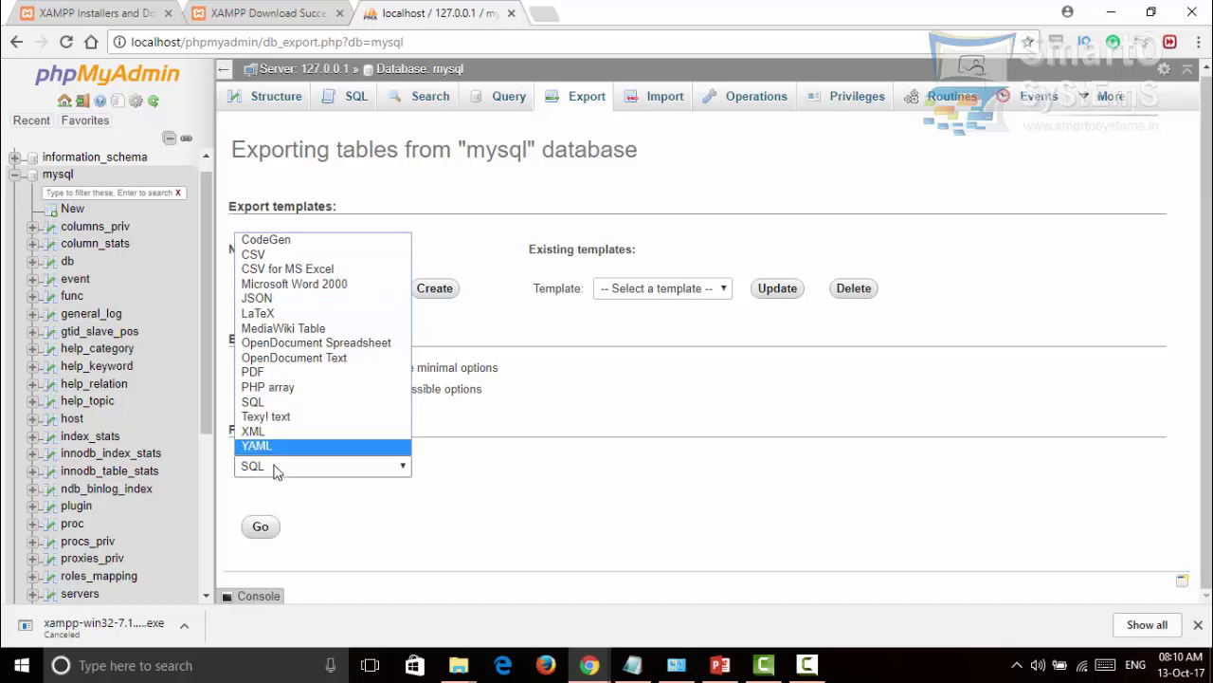
pyautogui.click(628, 483)
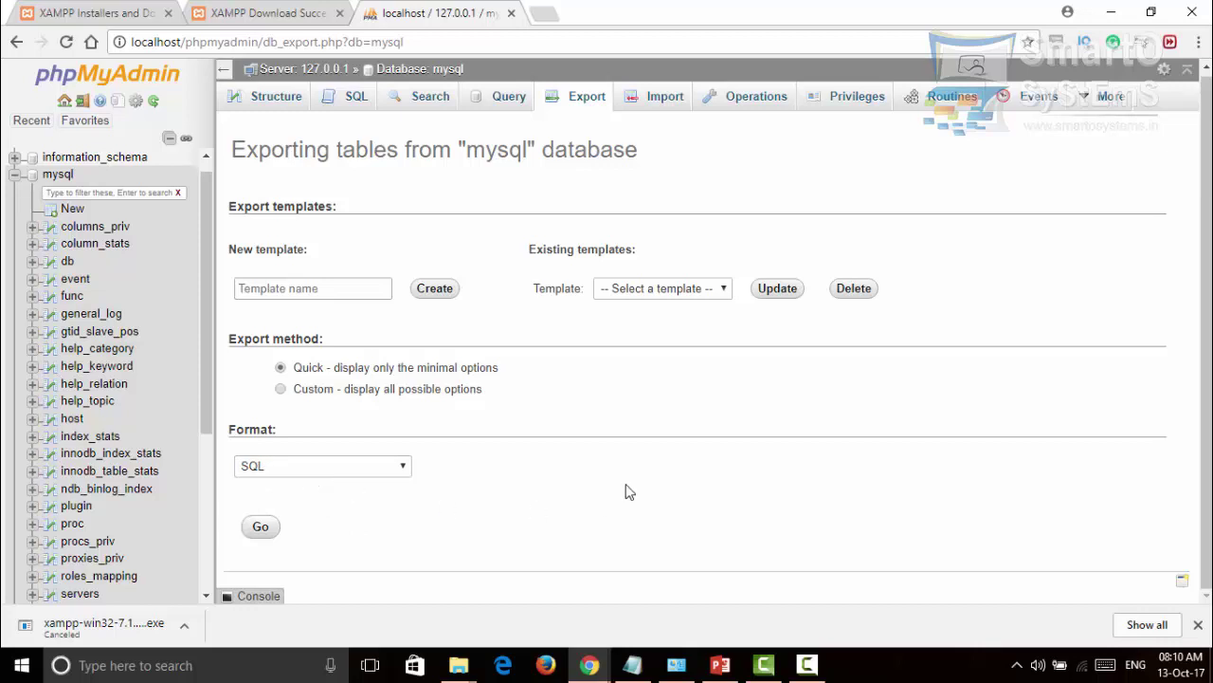
pyautogui.click(264, 532)
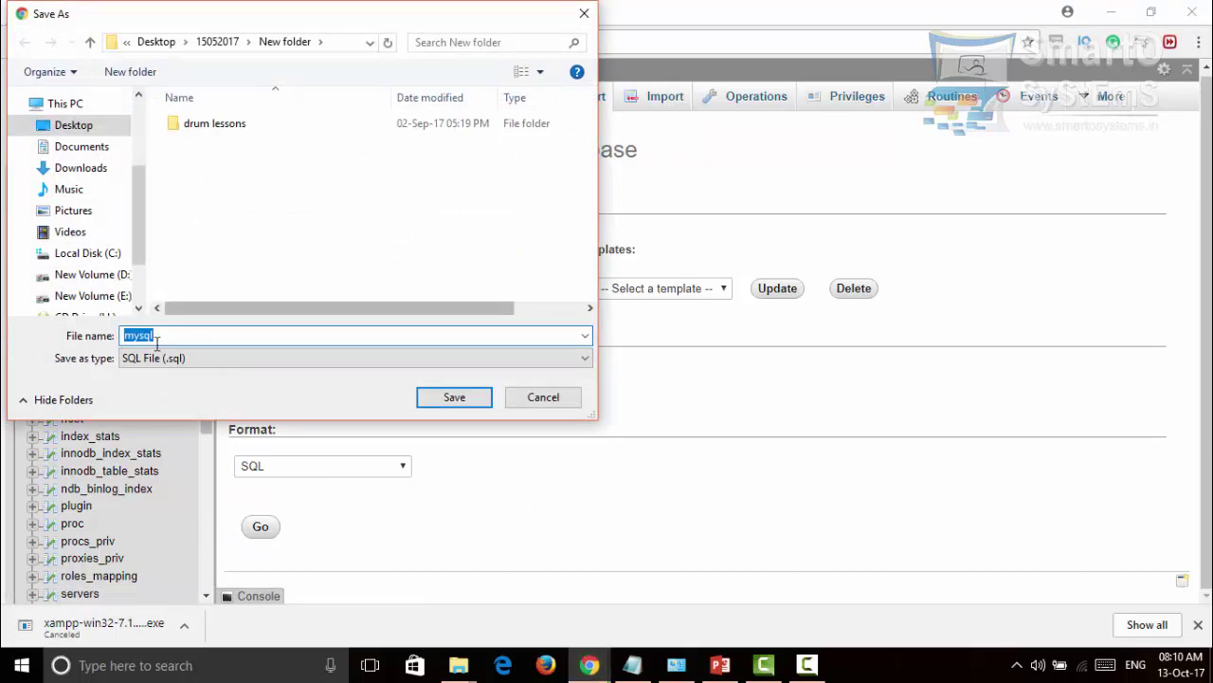
pyautogui.click(476, 402)
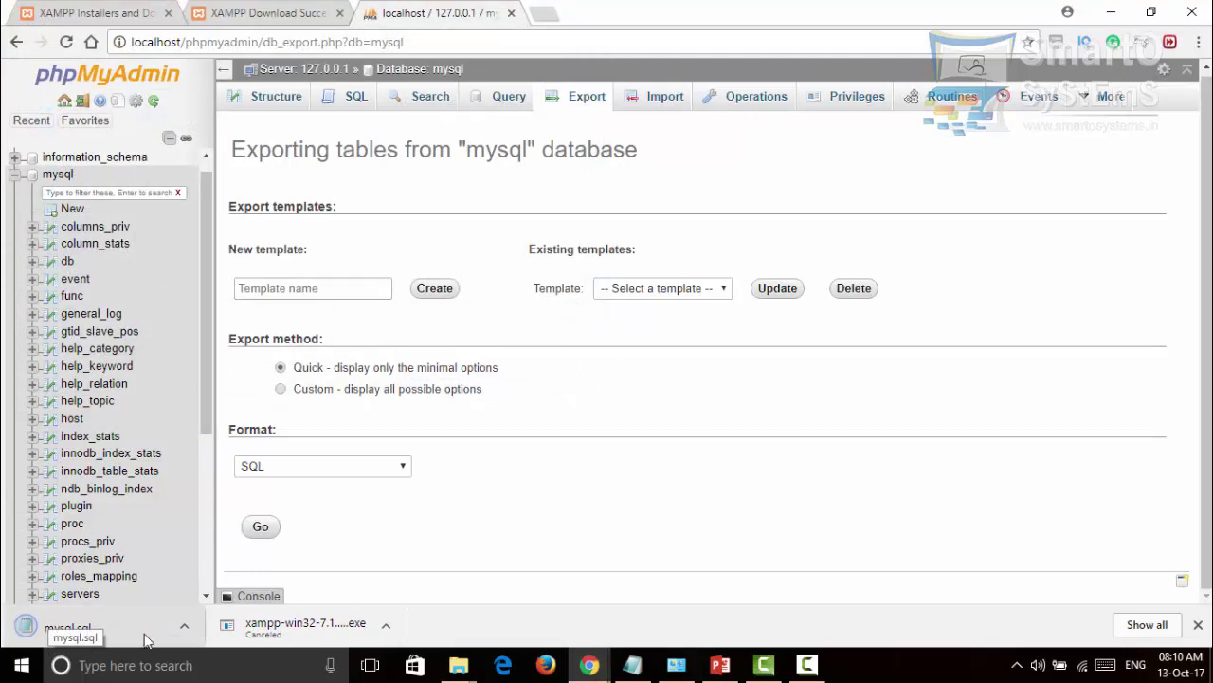
# Open the exported mysql.sql file, examine its table structure and data statements, and close it
pyautogui.click(183, 627)
pyautogui.click(217, 515)
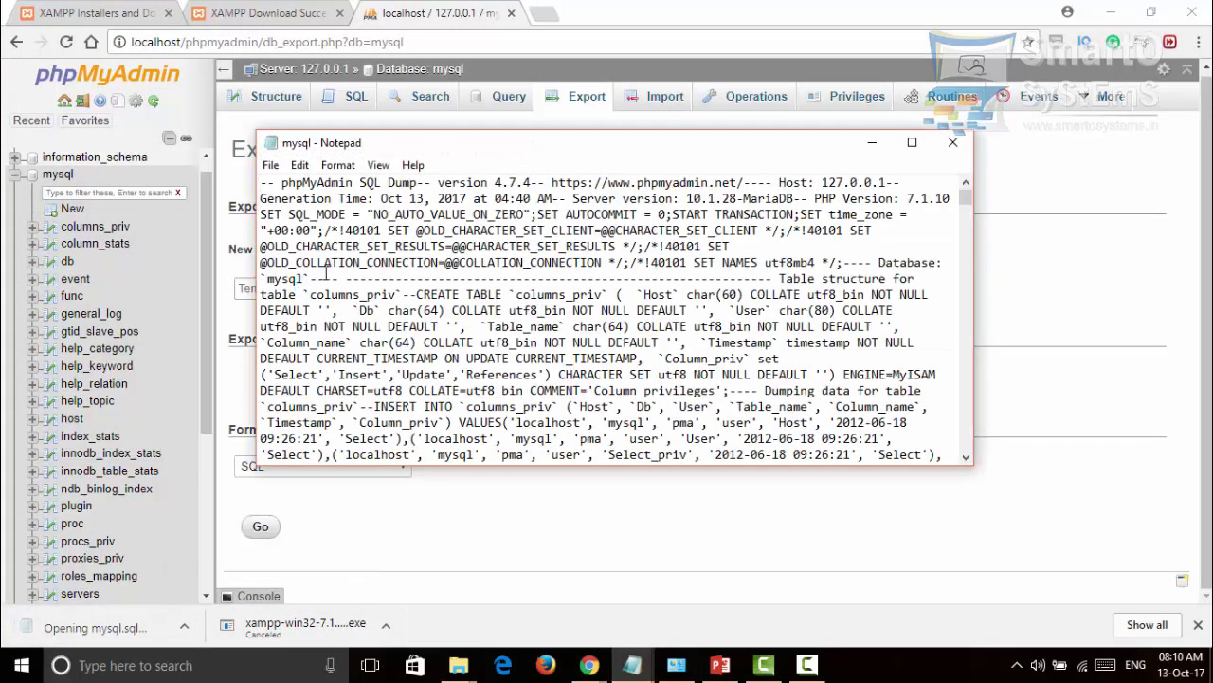
pyautogui.scroll(-12, 338, 358)
pyautogui.scroll(15, 339, 358)
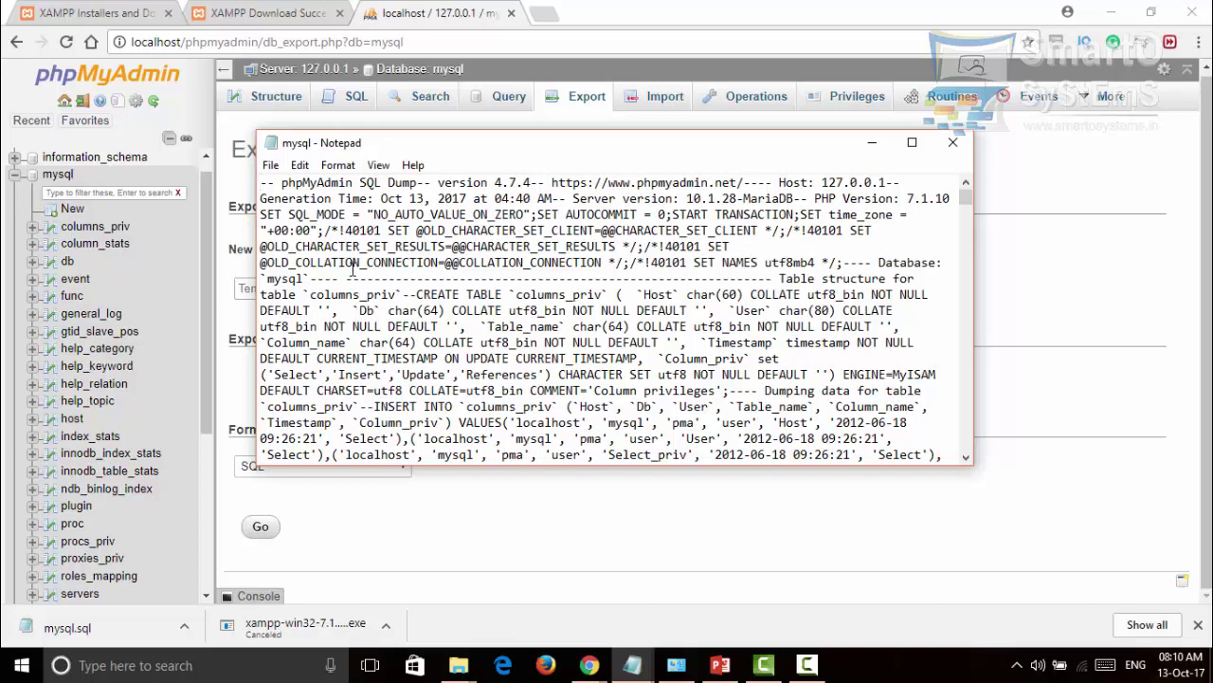
pyautogui.scroll(-6, 353, 271)
pyautogui.scroll(3, 356, 320)
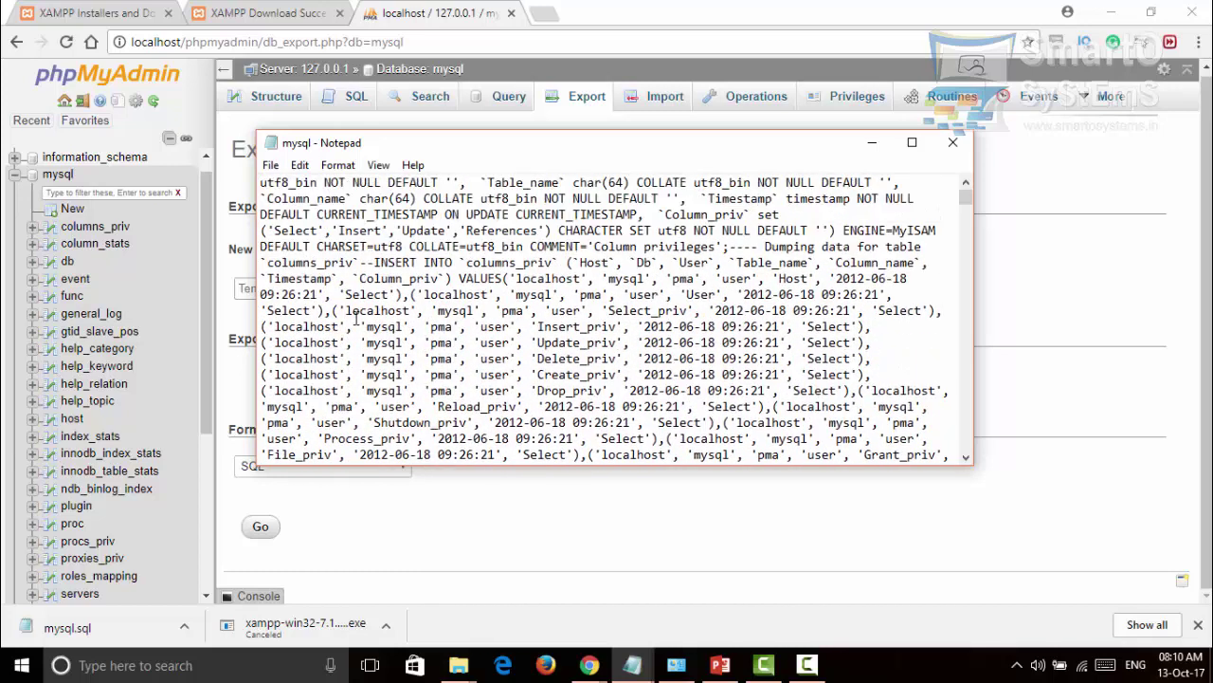
pyautogui.scroll(3, 357, 320)
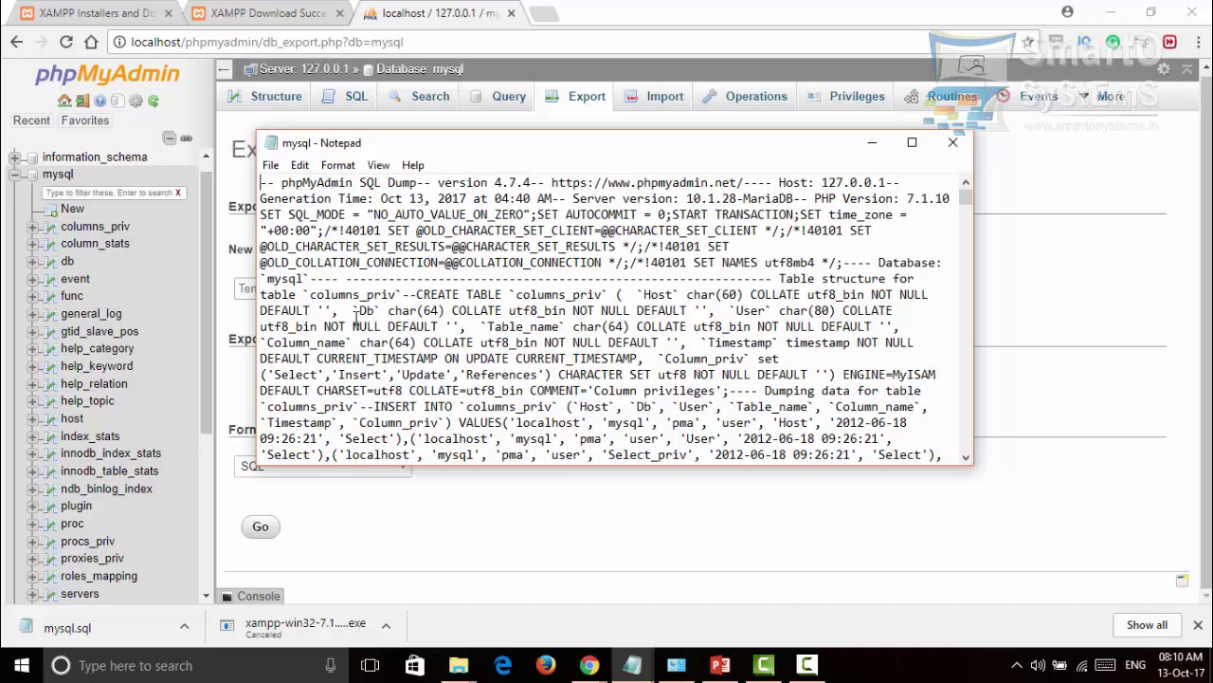
pyautogui.scroll(-15, 357, 319)
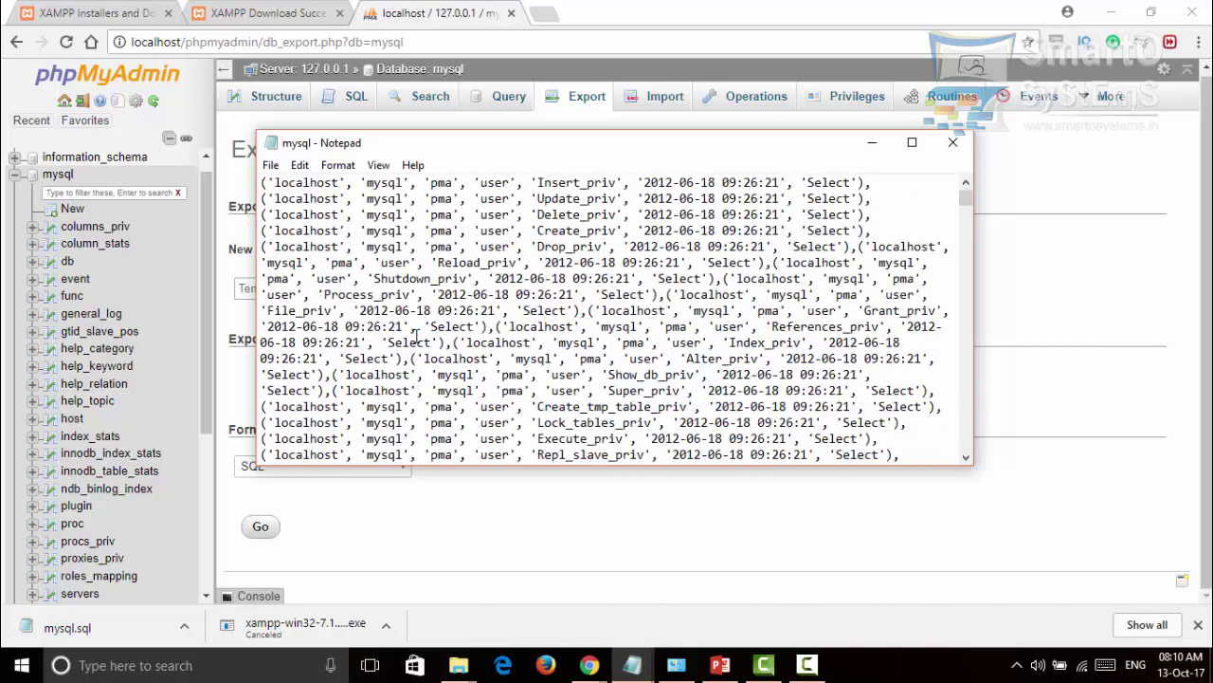
pyautogui.scroll(-15, 413, 343)
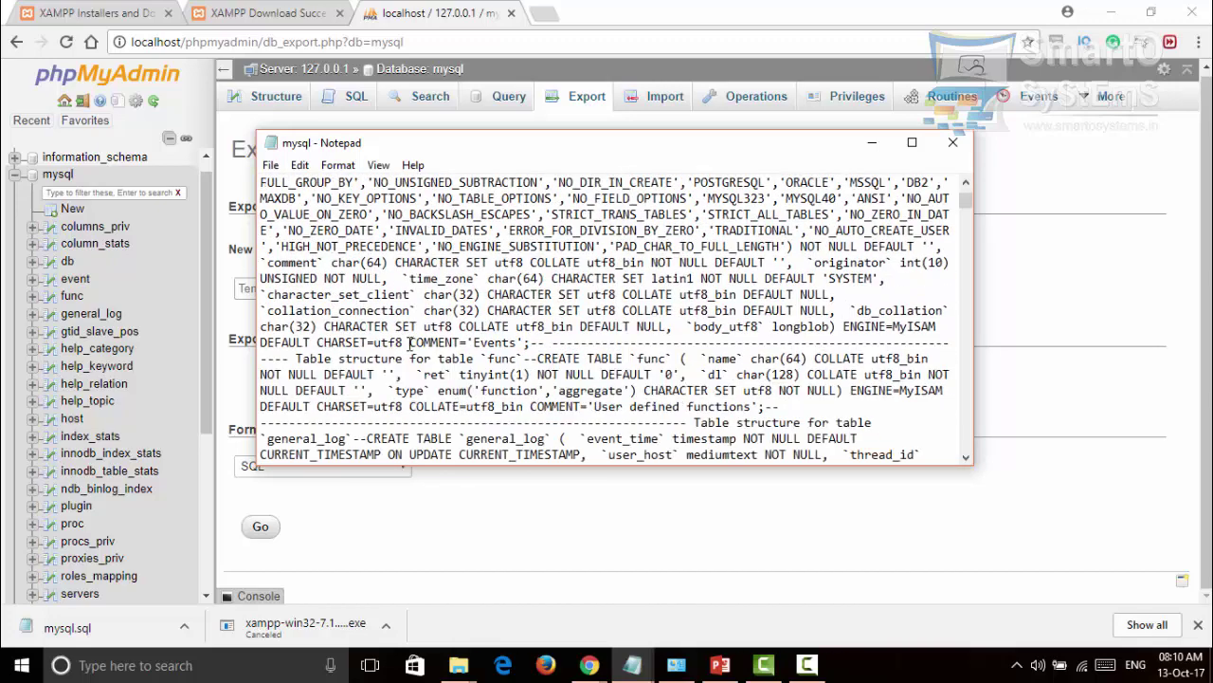
pyautogui.scroll(-5, 407, 345)
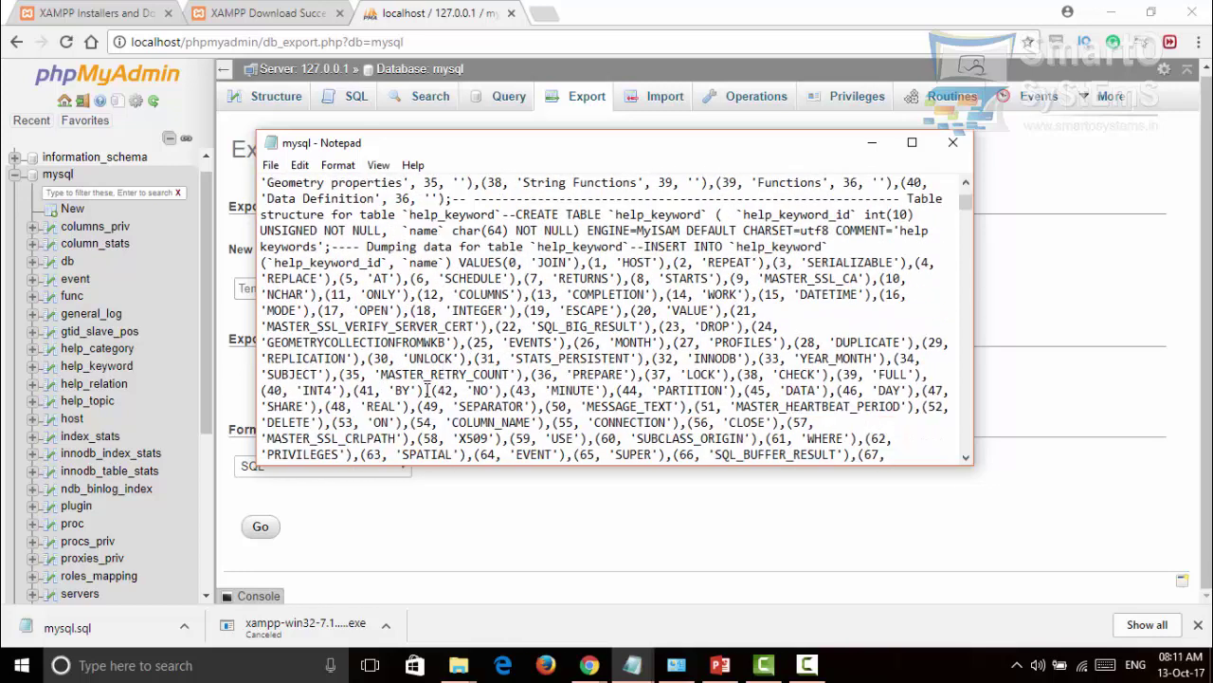
pyautogui.click(952, 142)
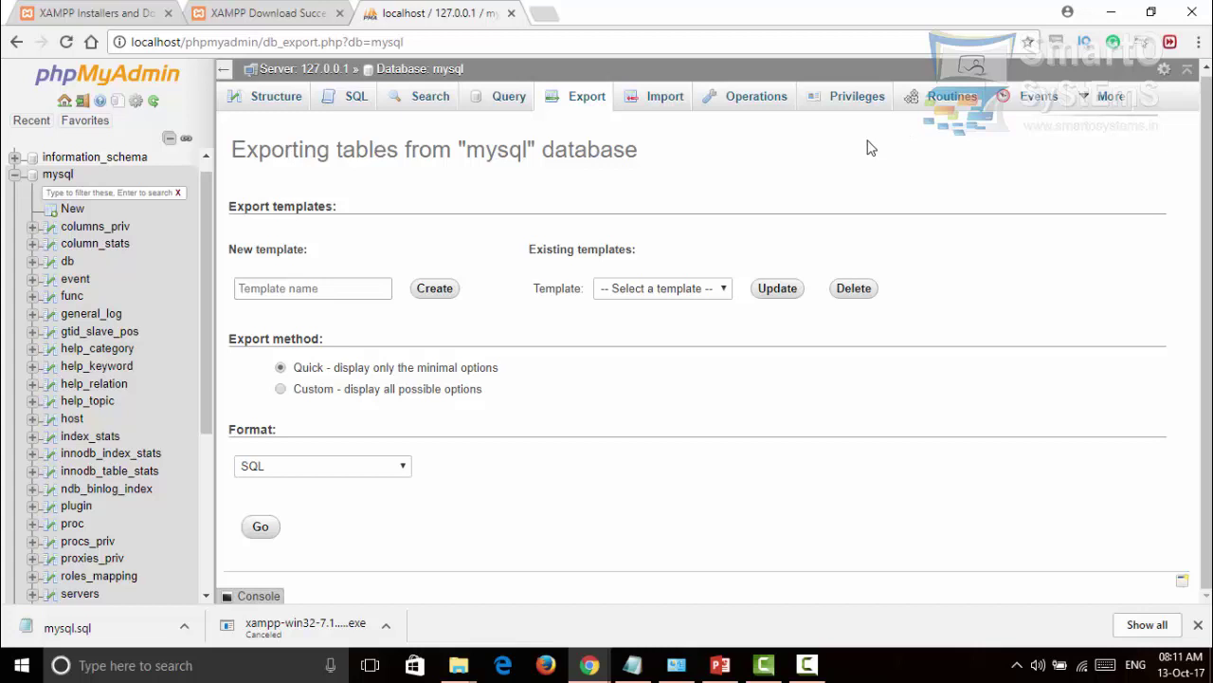
# Try to import the mysql.sql file into the mysql database with the default import options
pyautogui.click(664, 104)
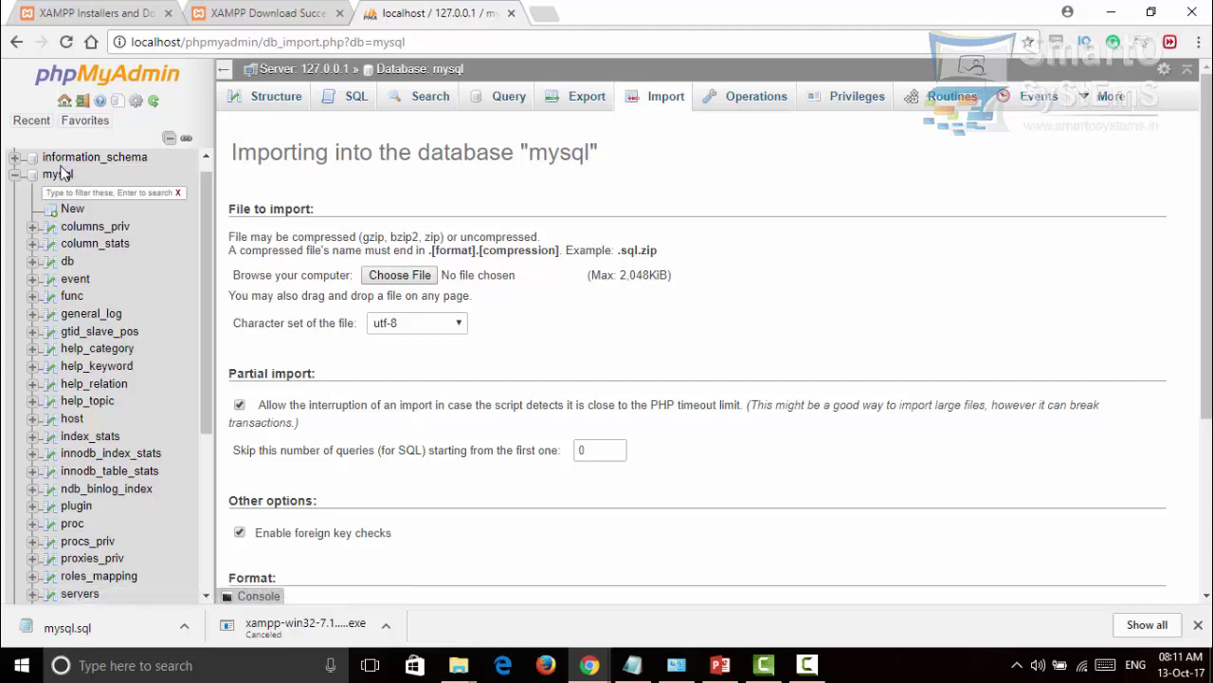
pyautogui.click(420, 279)
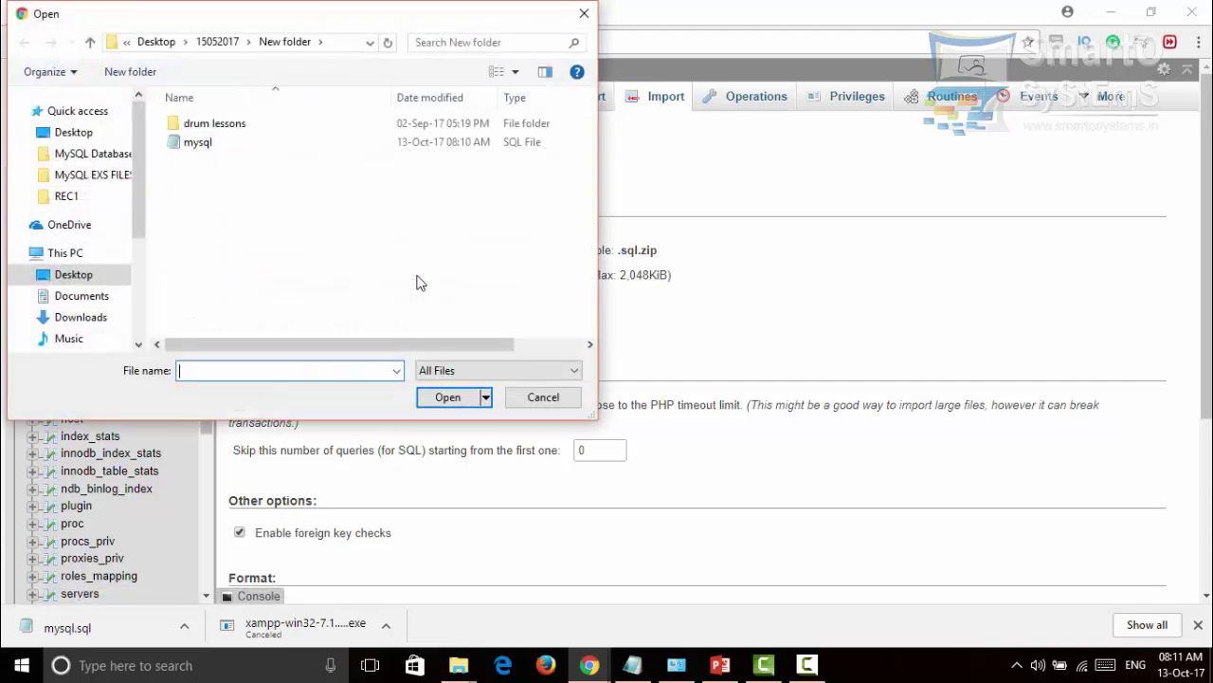
pyautogui.click(216, 142)
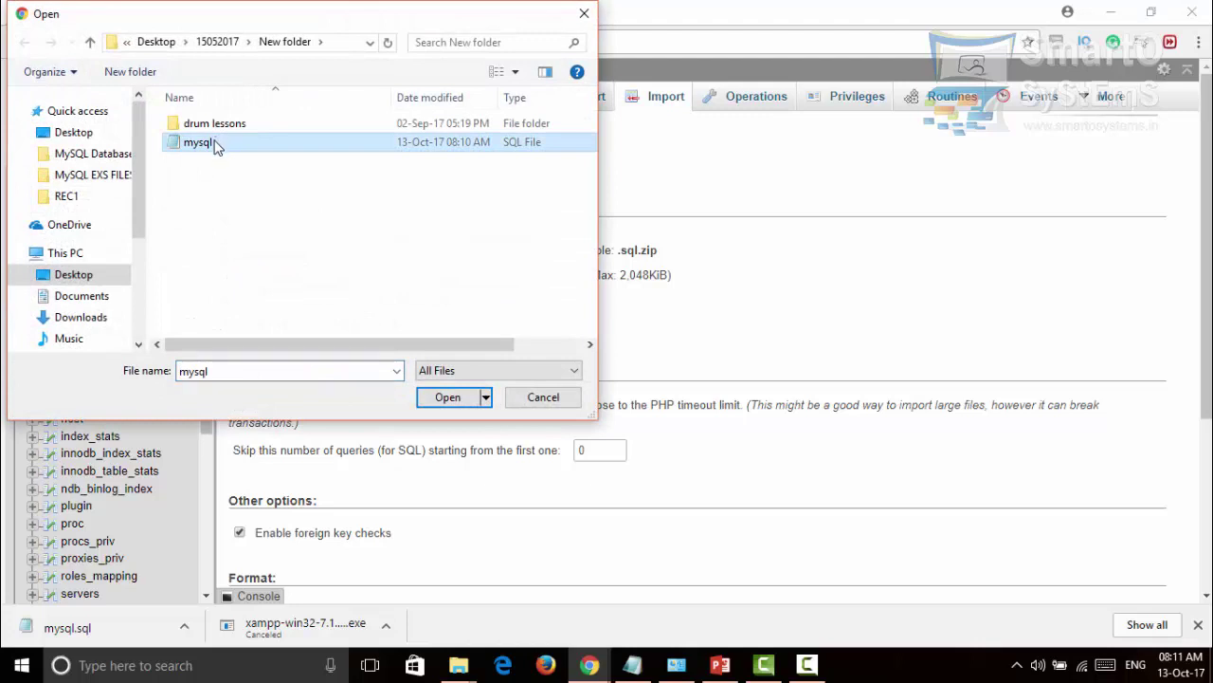
pyautogui.click(448, 397)
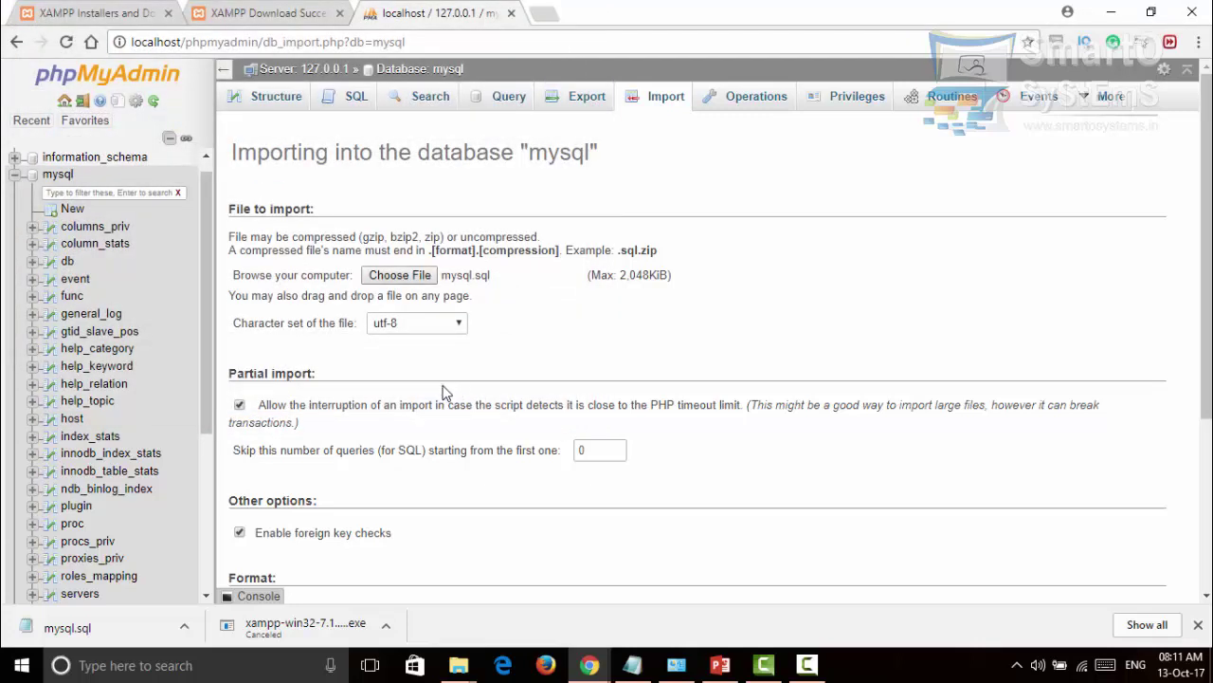
pyautogui.scroll(-3, 450, 399)
pyautogui.click(261, 529)
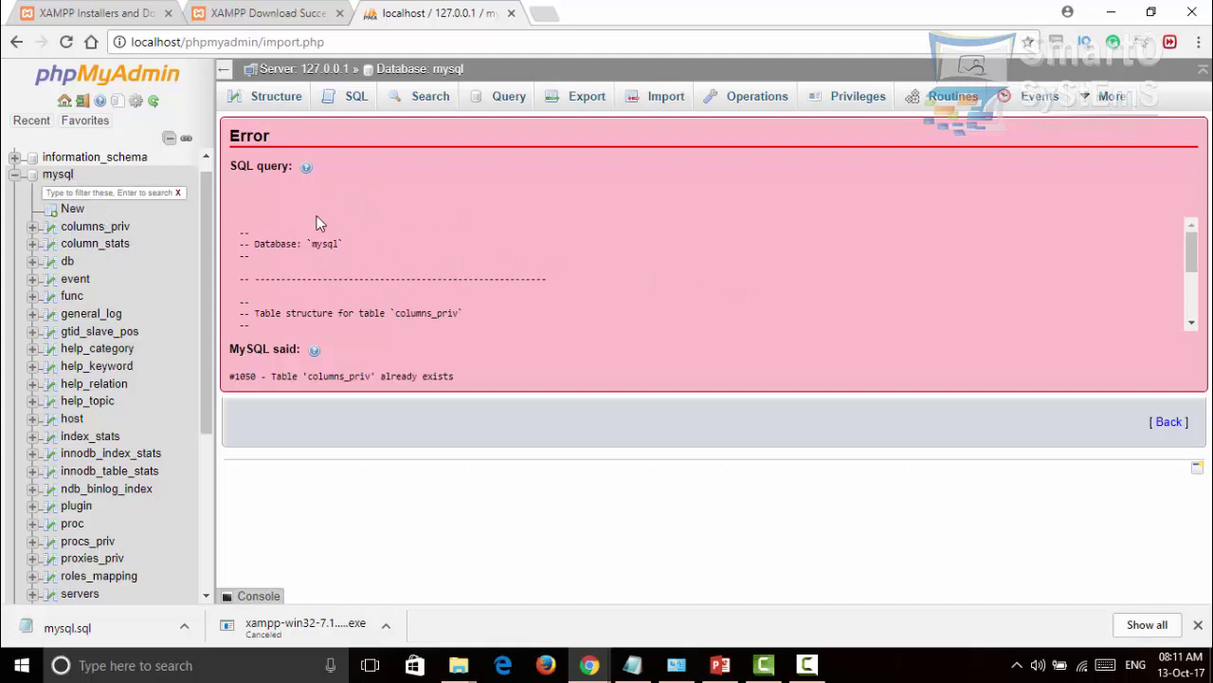
# Examine the failed import's SQL query and the MySQL error message for the mysql database
pyautogui.scroll(-2, 337, 285)
pyautogui.scroll(3, 336, 284)
pyautogui.scroll(-3, 368, 286)
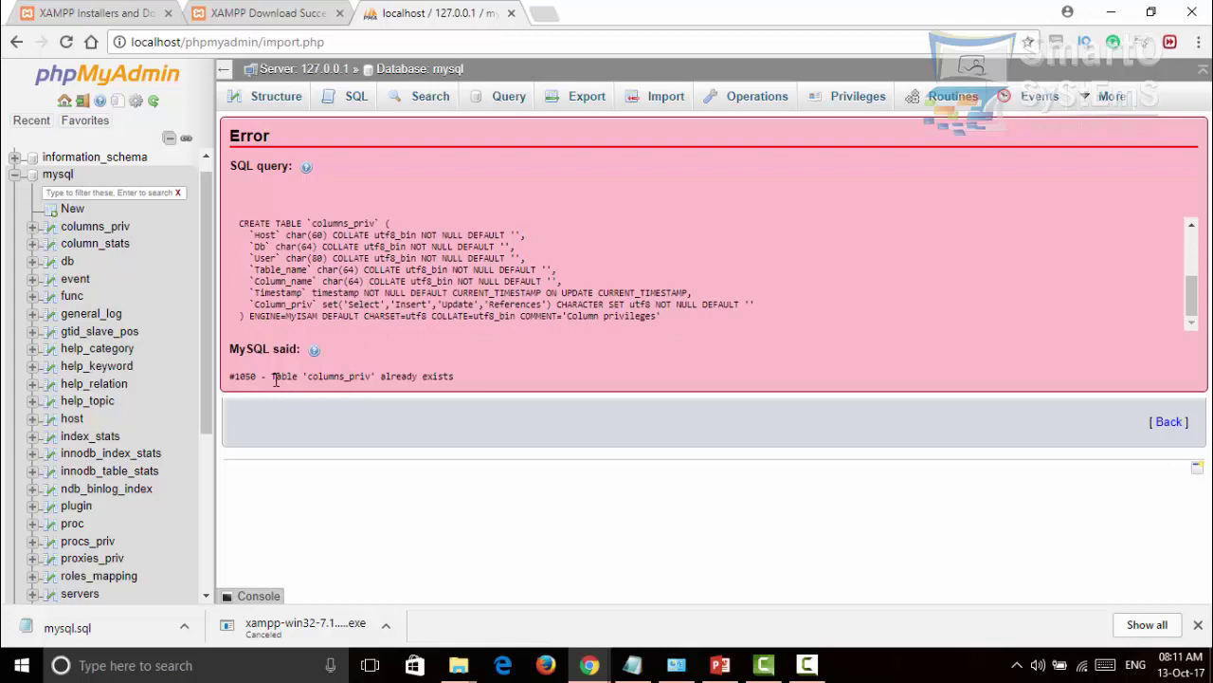
pyautogui.moveTo(278, 376); pyautogui.dragTo(468, 382)
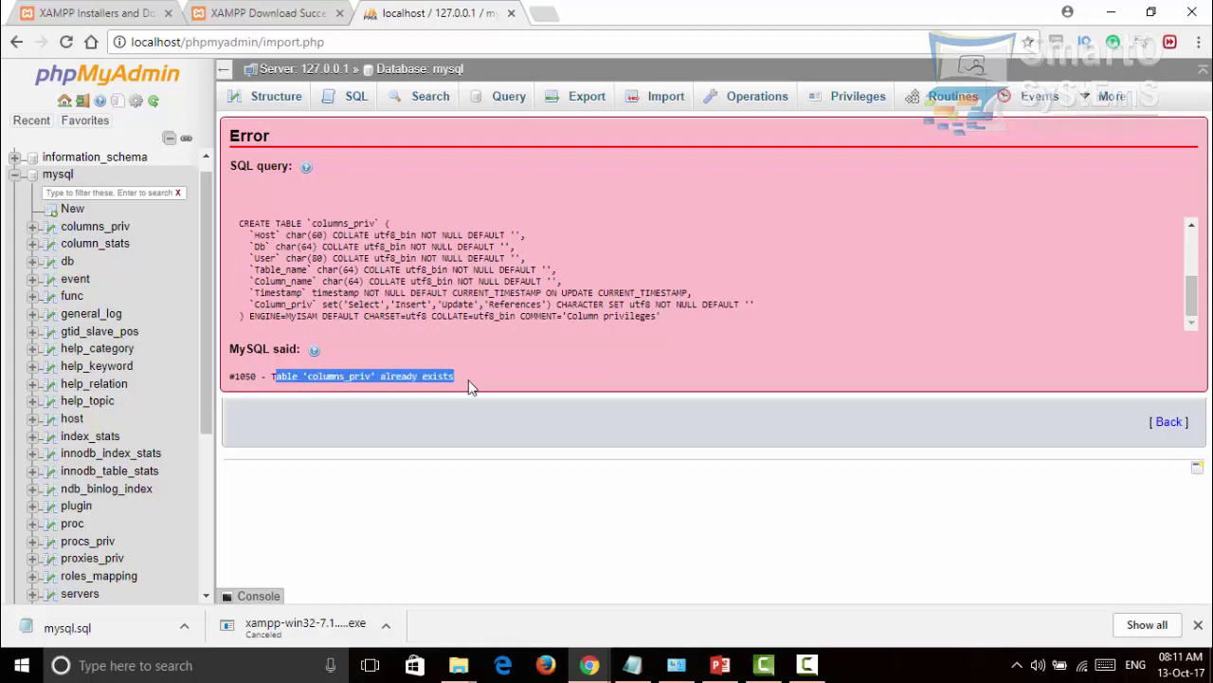
pyautogui.click(279, 375)
pyautogui.moveTo(271, 376); pyautogui.dragTo(459, 381)
pyautogui.click(531, 502)
# Look through the mysql database's Operations, Privileges, Routines and SQL pages
pyautogui.click(764, 99)
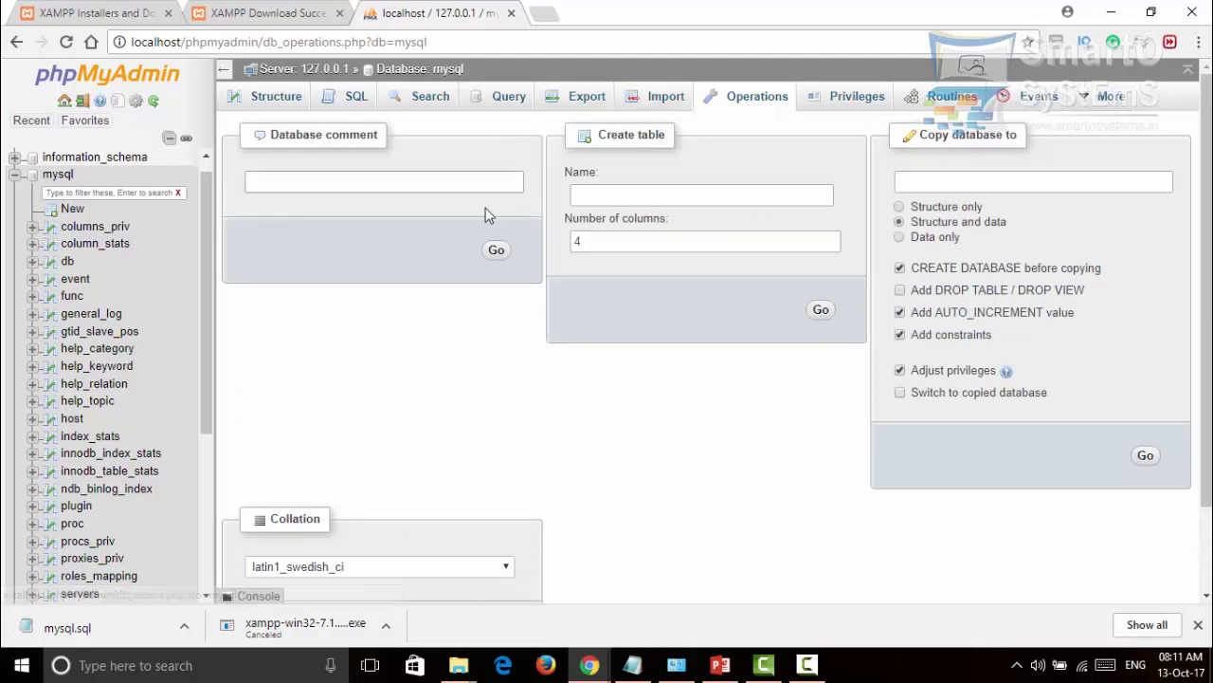
pyautogui.scroll(-2, 537, 320)
pyautogui.scroll(2, 557, 360)
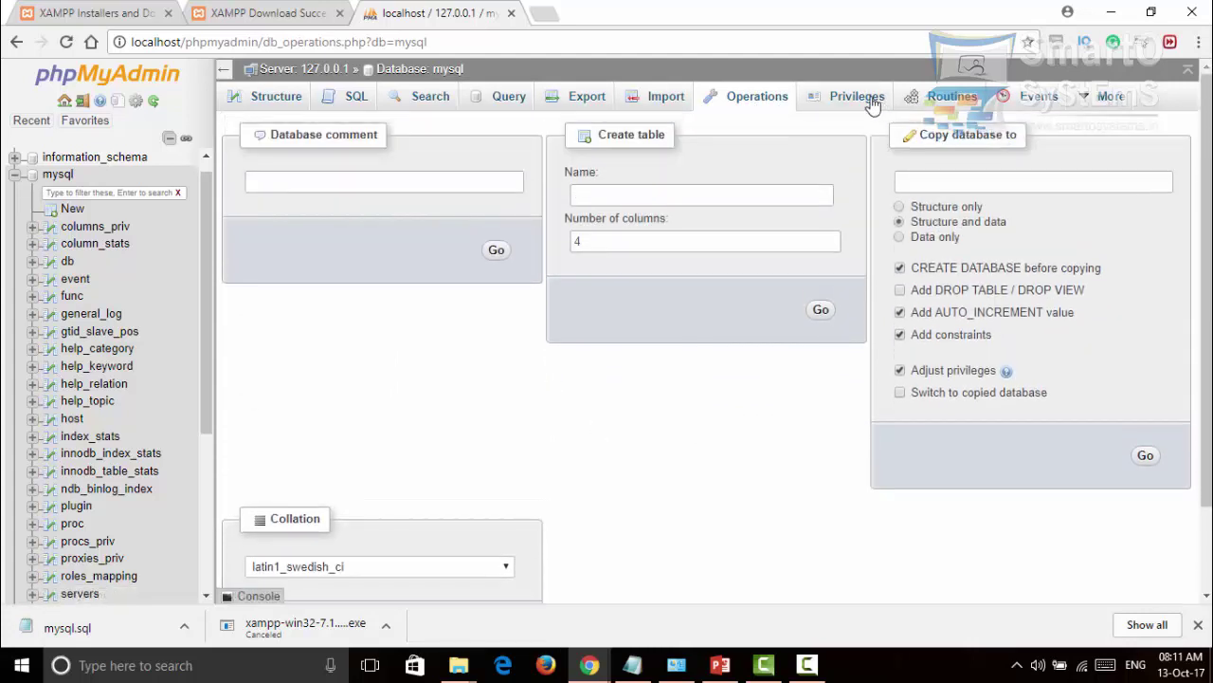
pyautogui.click(871, 104)
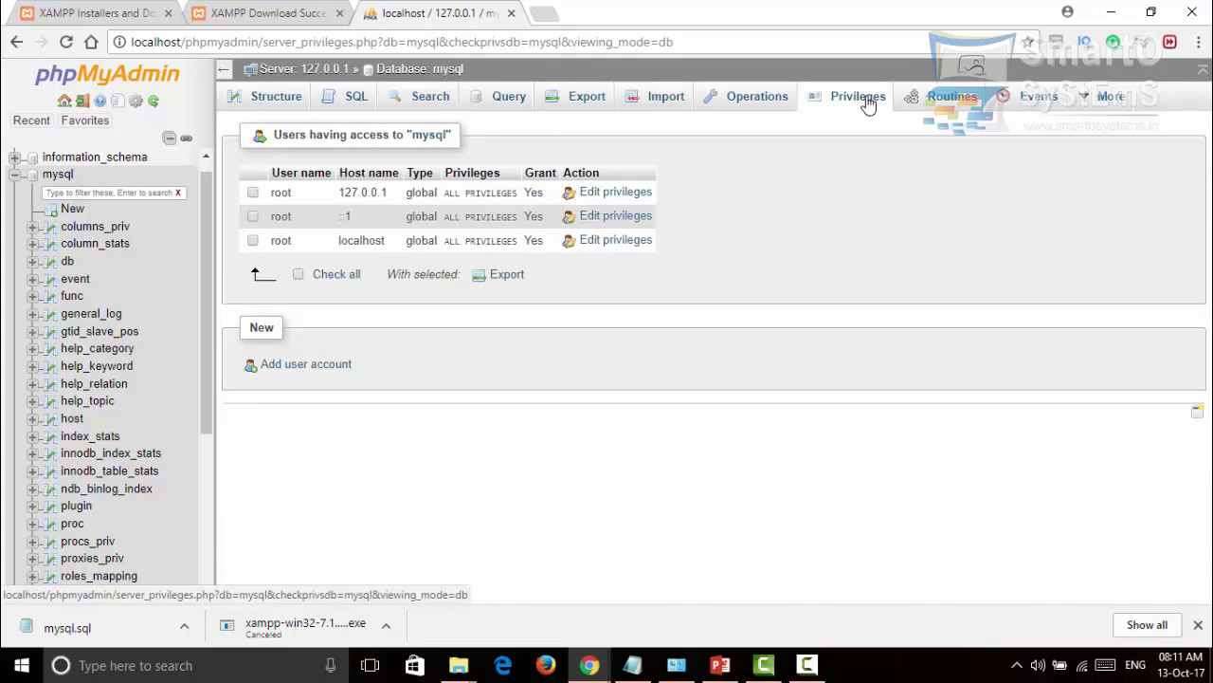
pyautogui.click(943, 98)
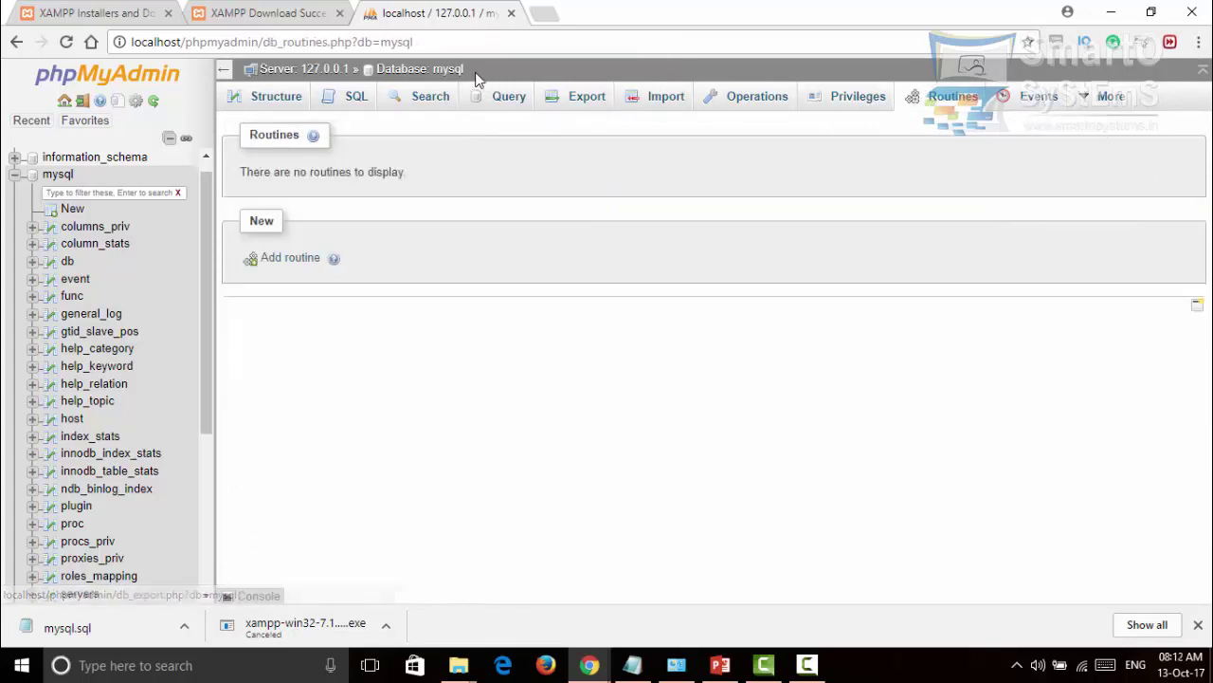
pyautogui.click(344, 107)
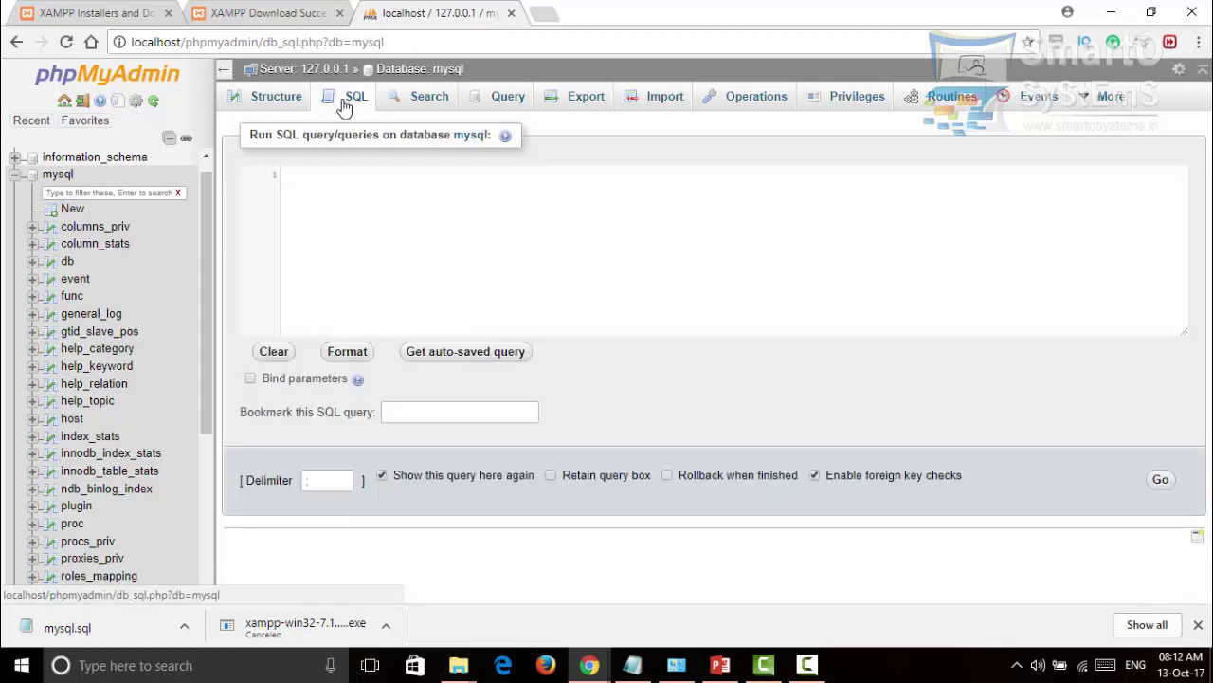
# Collapse and re-expand the mysql database's table list, then view the columns_priv rows and the general_log structure
pyautogui.click(16, 175)
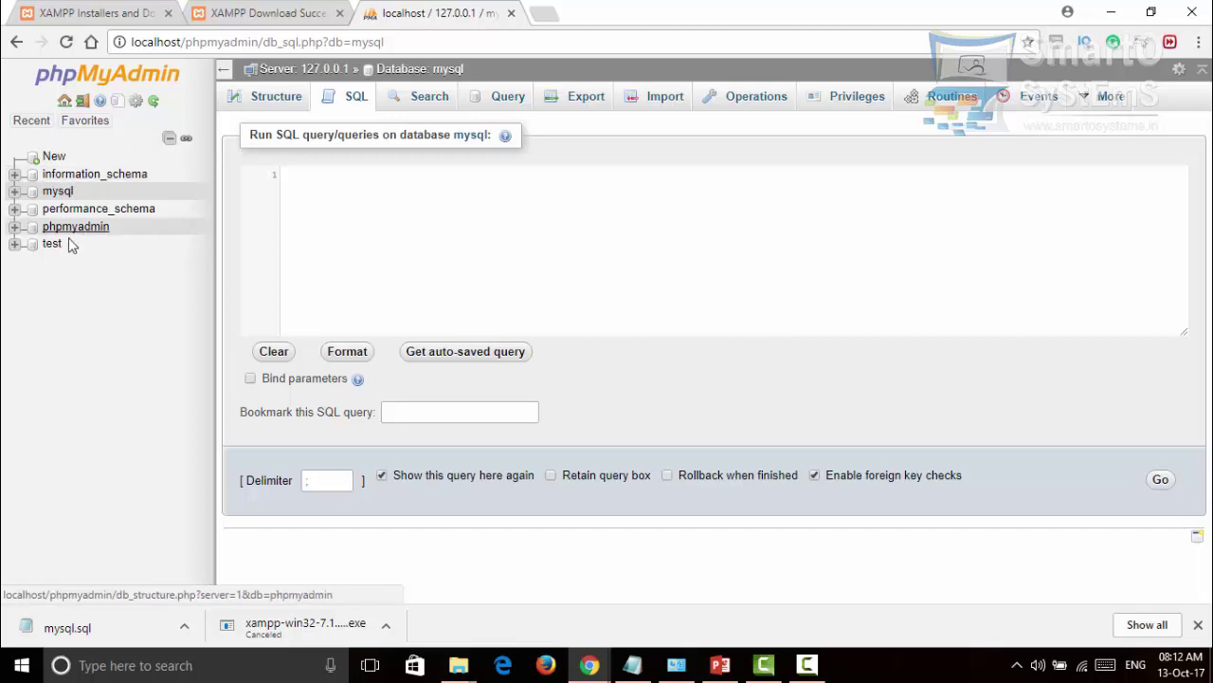
pyautogui.click(13, 192)
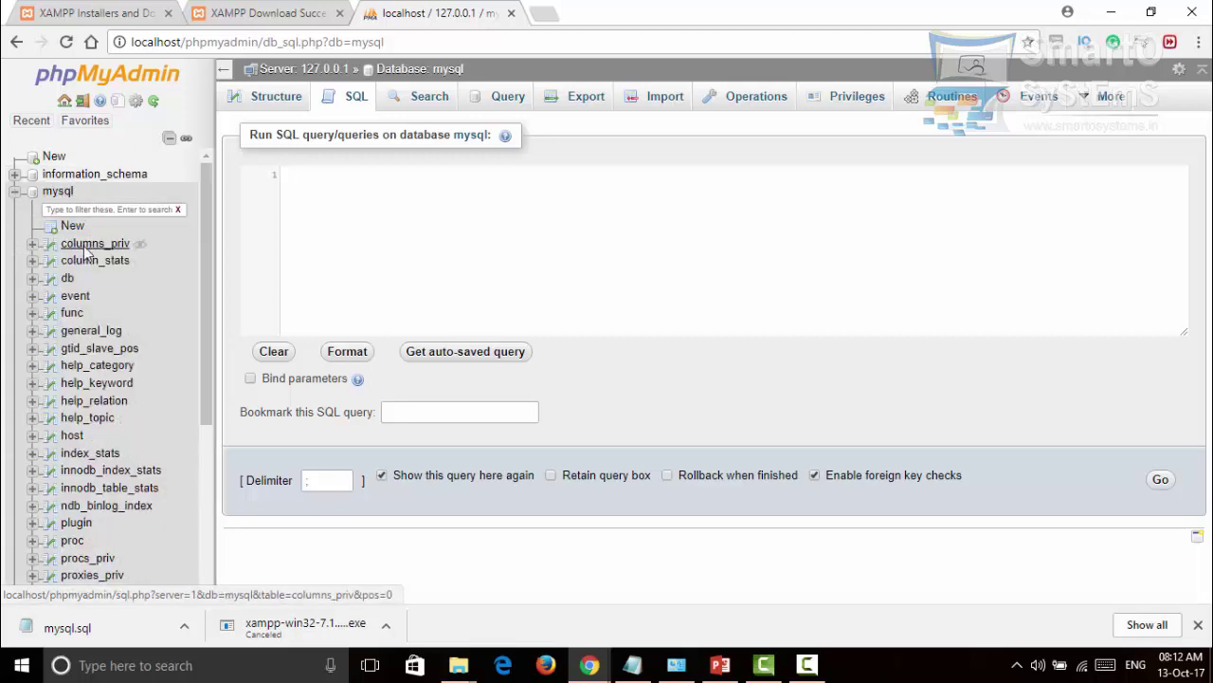
pyautogui.click(88, 246)
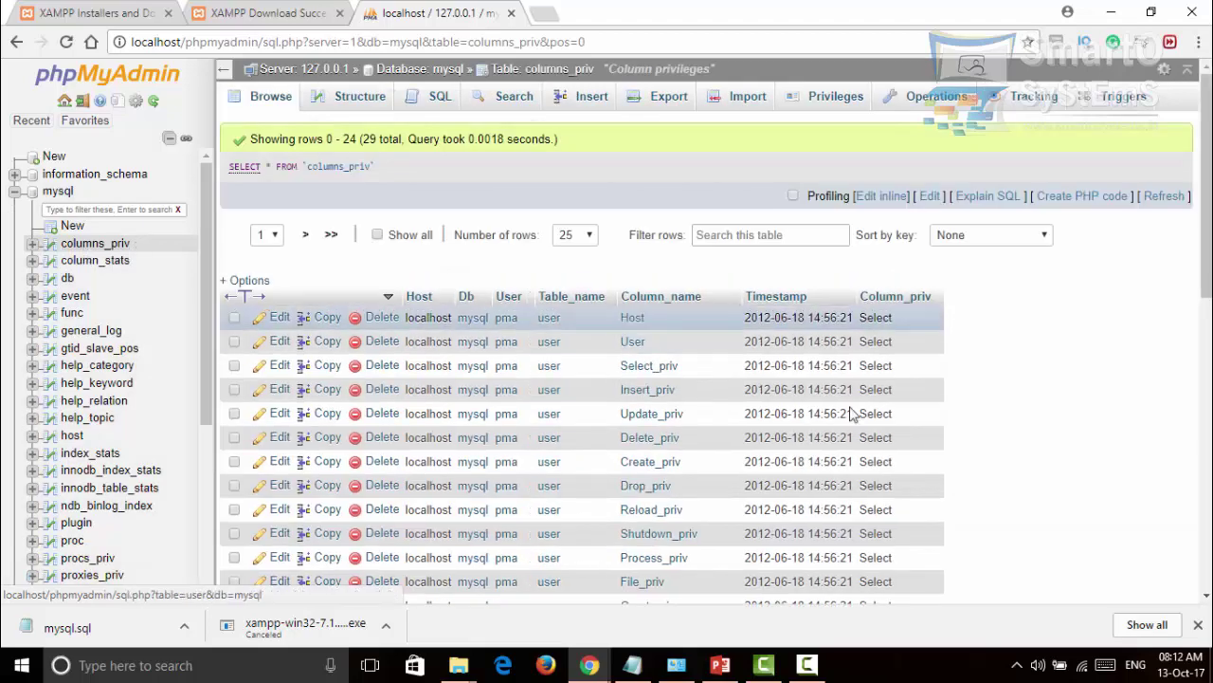
pyautogui.click(83, 330)
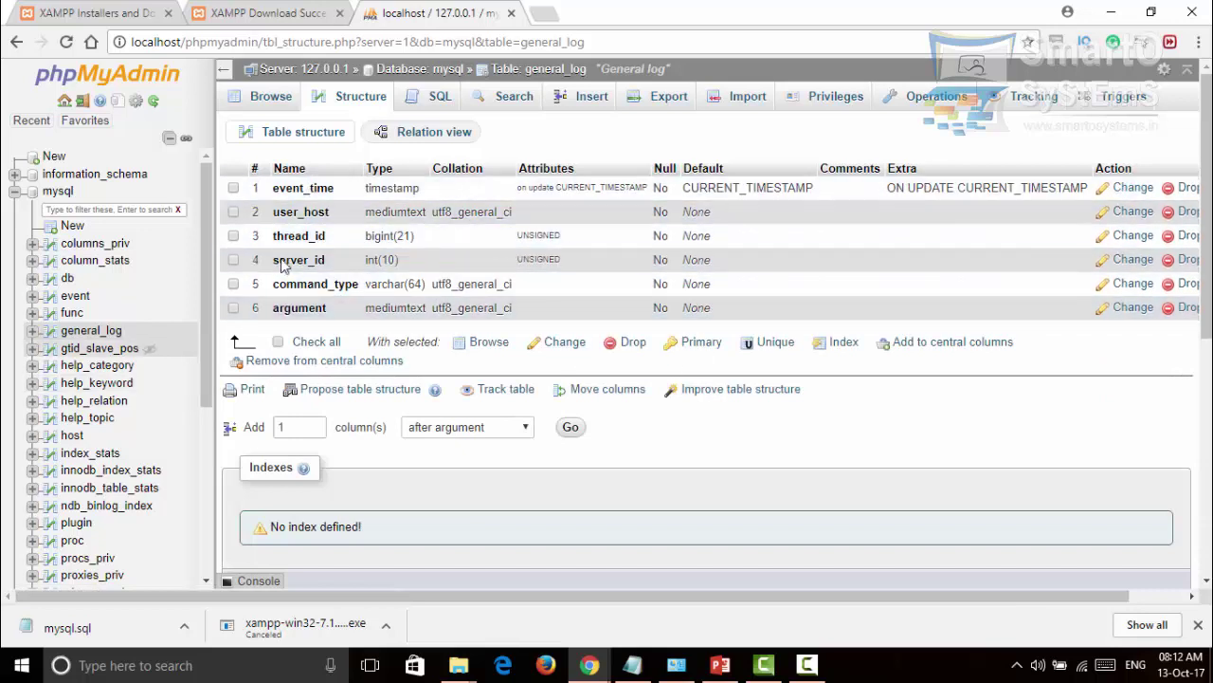
# Open the SQL query editor for the general_log table and clear its default query
pyautogui.click(429, 98)
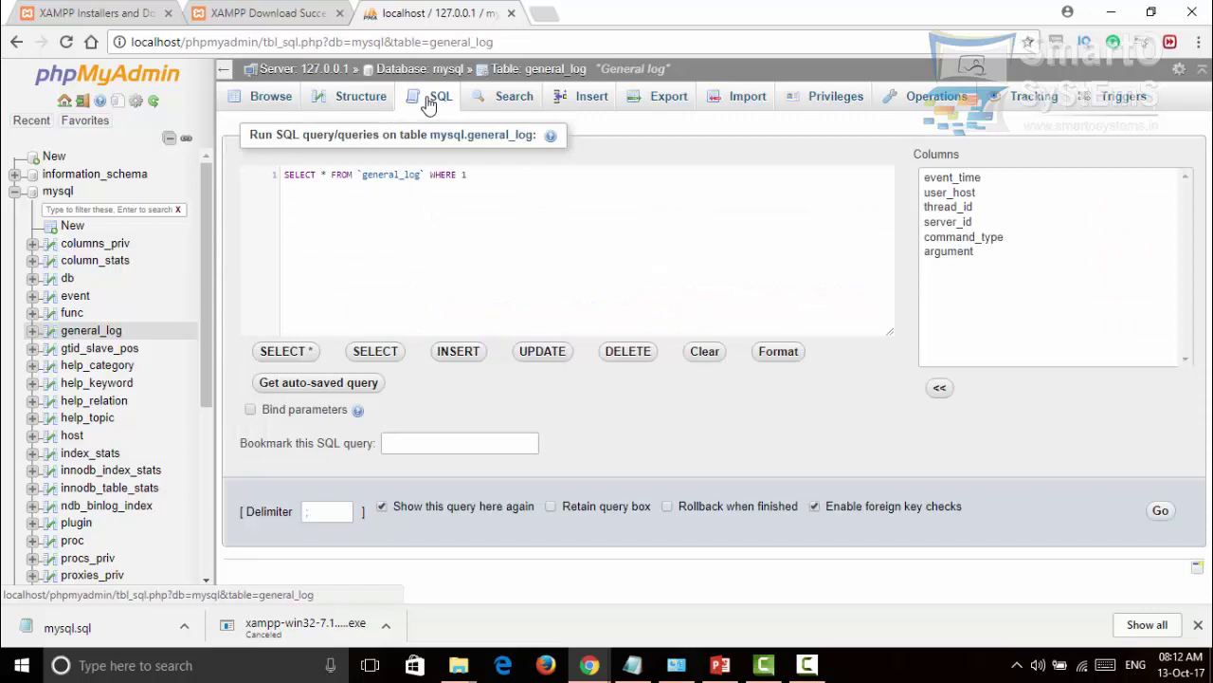
pyautogui.click(498, 171)
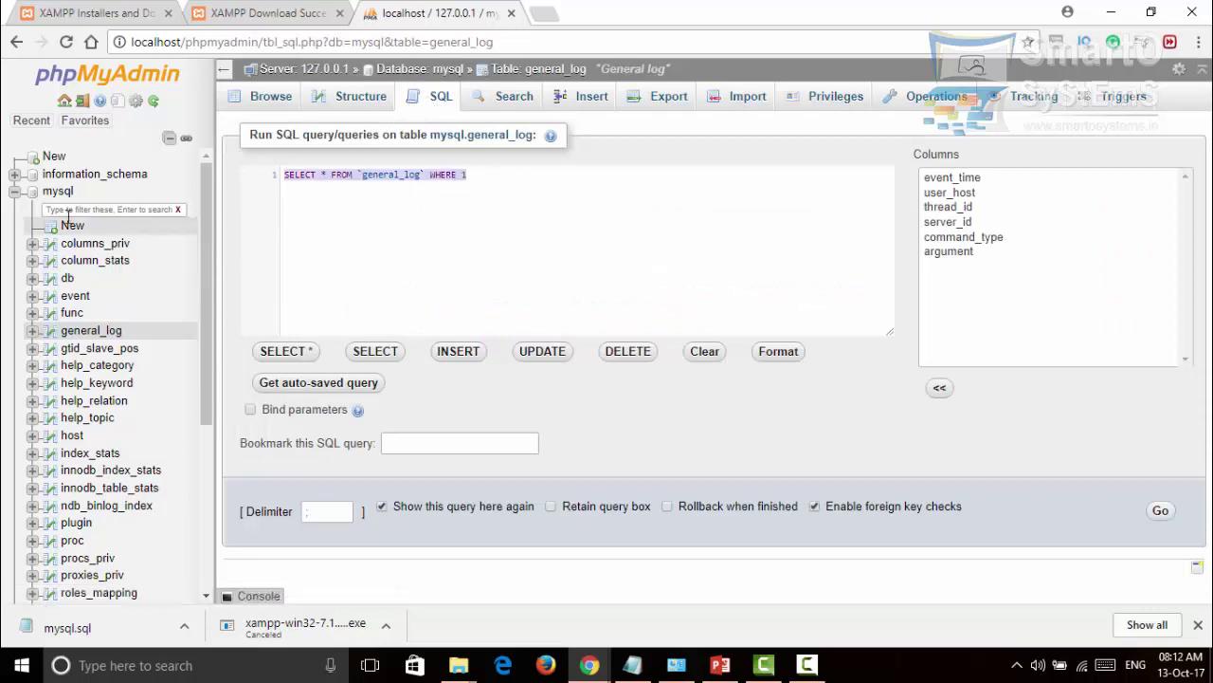
pyautogui.click(388, 202)
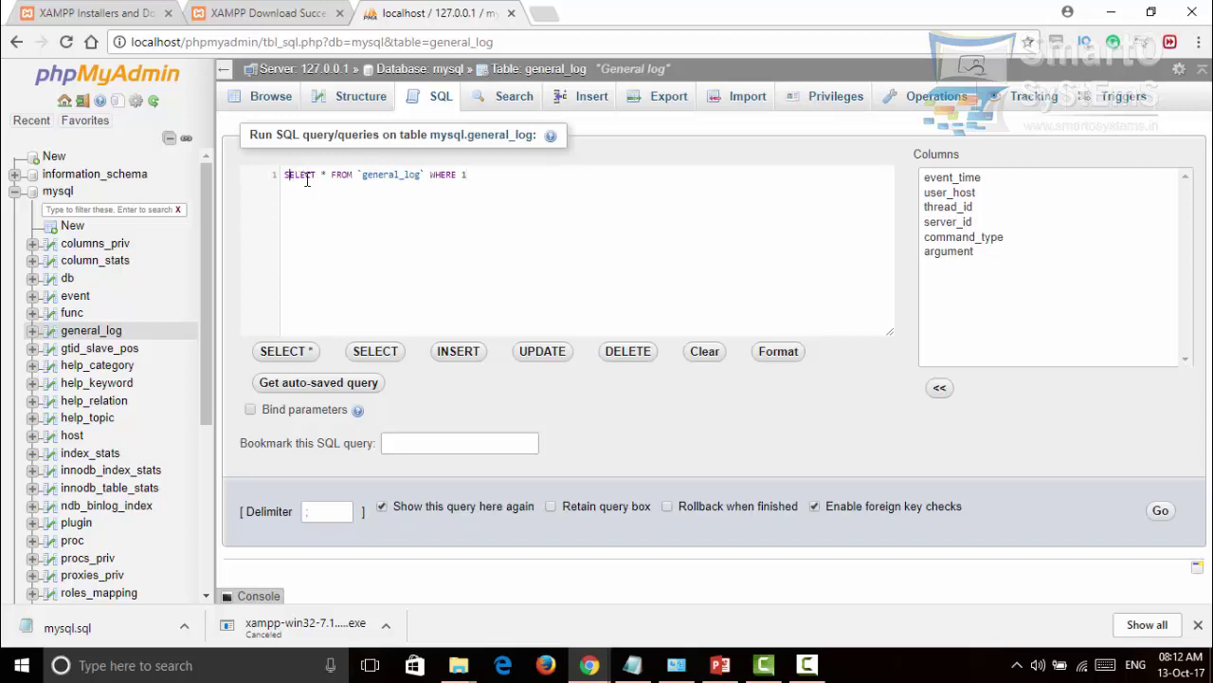
pyautogui.moveTo(306, 180); pyautogui.dragTo(515, 182)
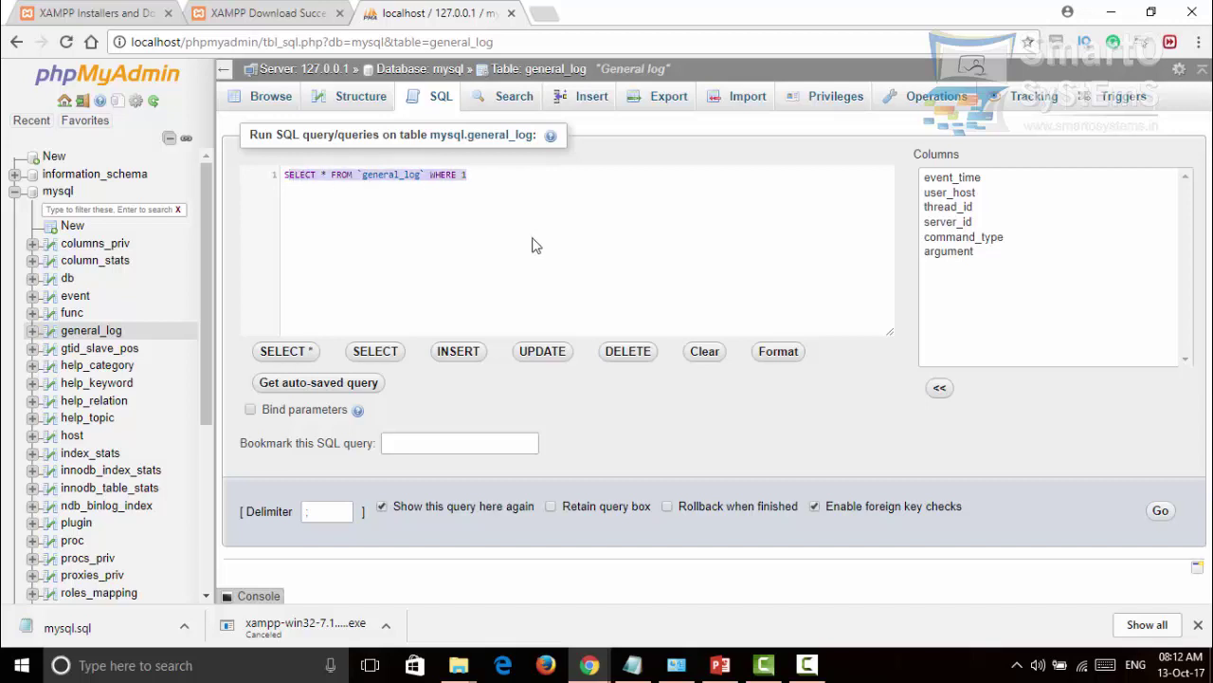
pyautogui.write('s')
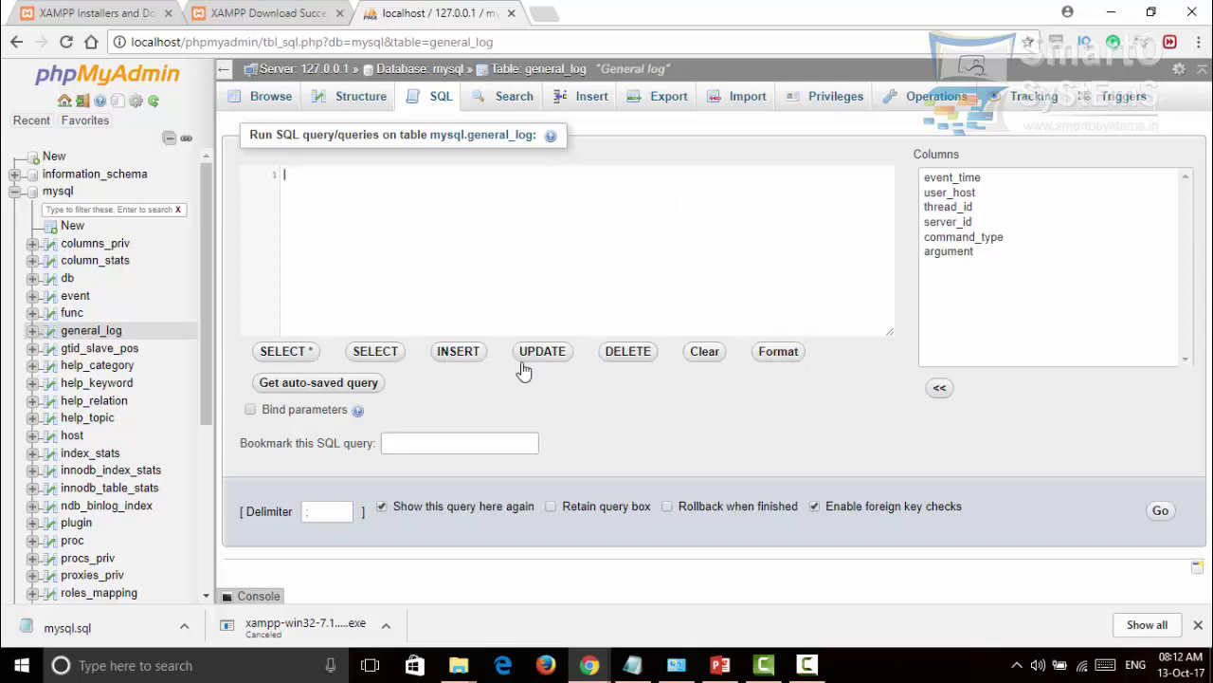
# Insert the SELECT * query template for general_log, remove its WHERE 1 clause, and run the query
pyautogui.click(284, 352)
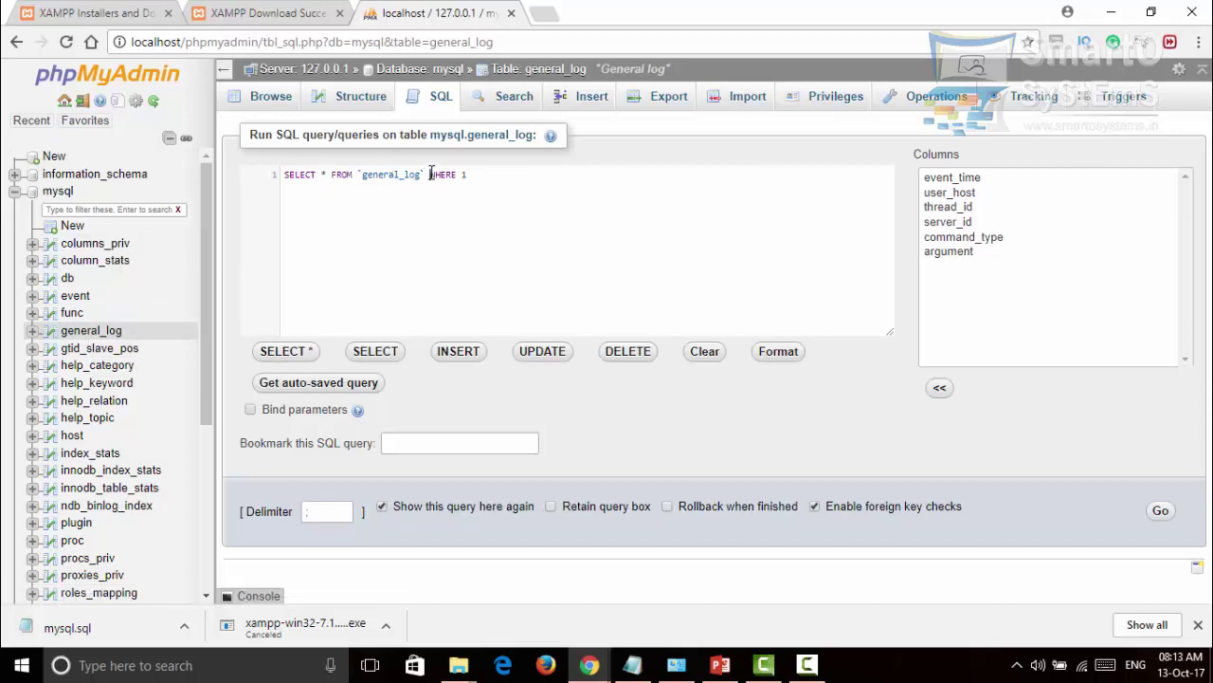
pyautogui.moveTo(430, 174); pyautogui.dragTo(521, 175)
pyautogui.press('BackSpace')
pyautogui.click(1160, 510)
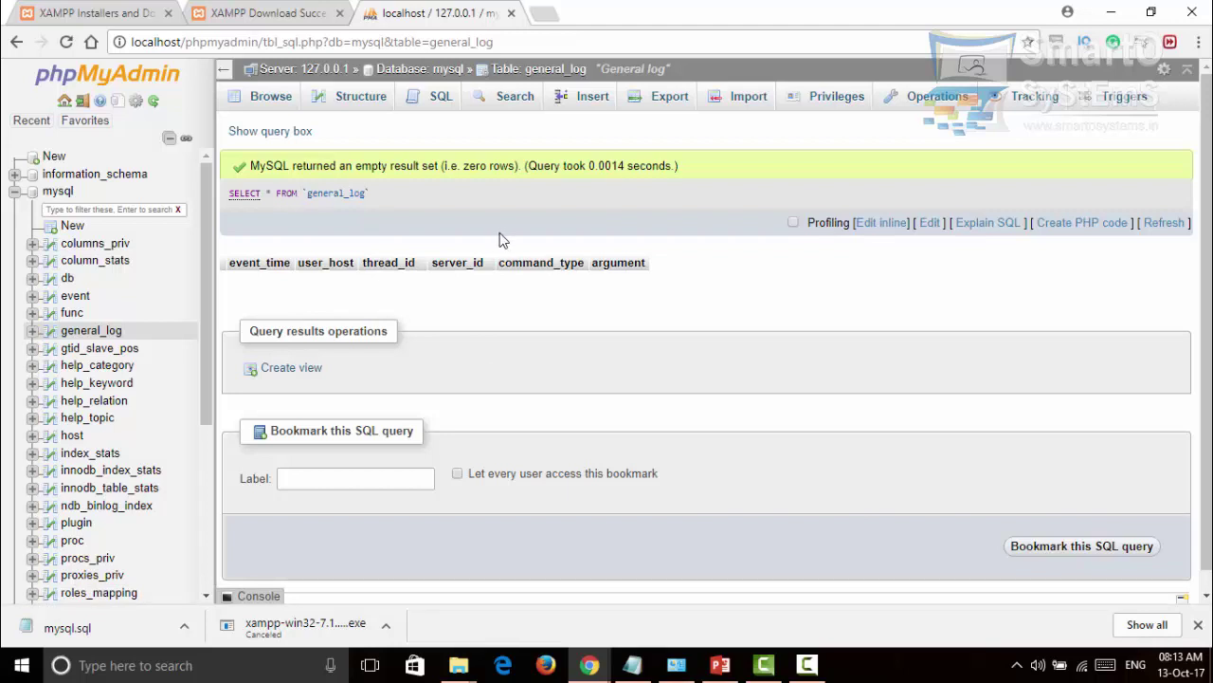
# Redisplay the query box above the results and rerun the SELECT * FROM `general_log` query
pyautogui.click(269, 133)
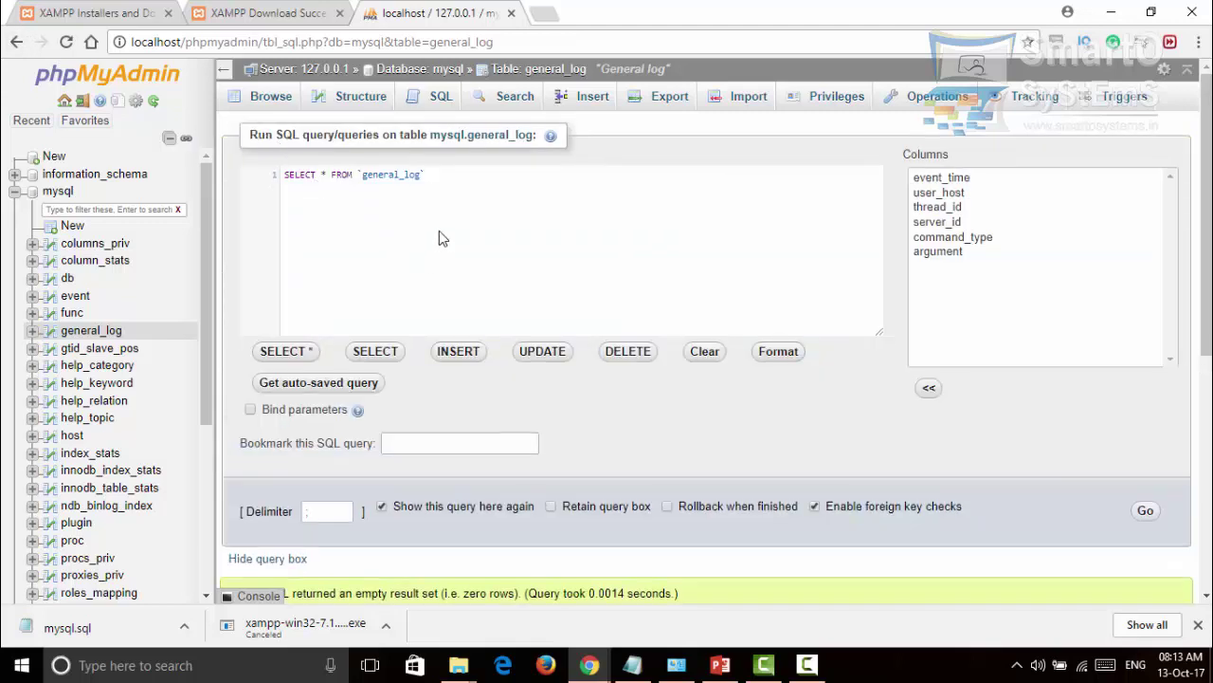
pyautogui.hotkey('ctrl', 'shift', 'Return')
pyautogui.hotkey('ctrl', 'shift', 'Return')
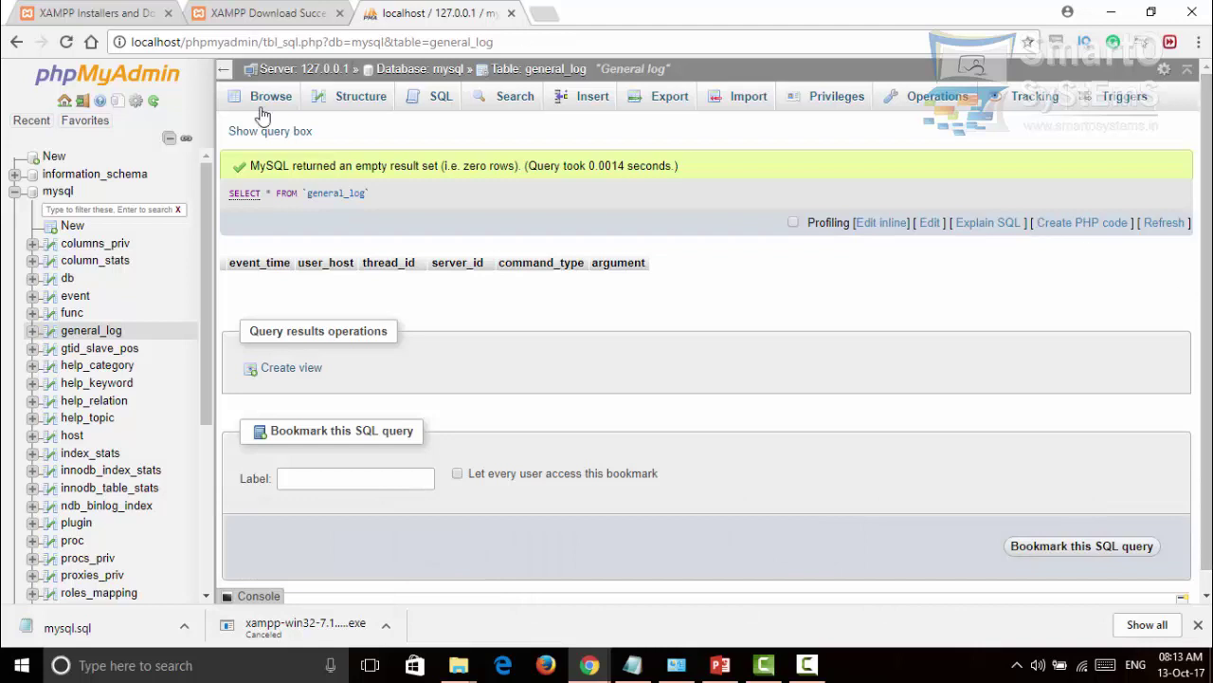
pyautogui.click(270, 133)
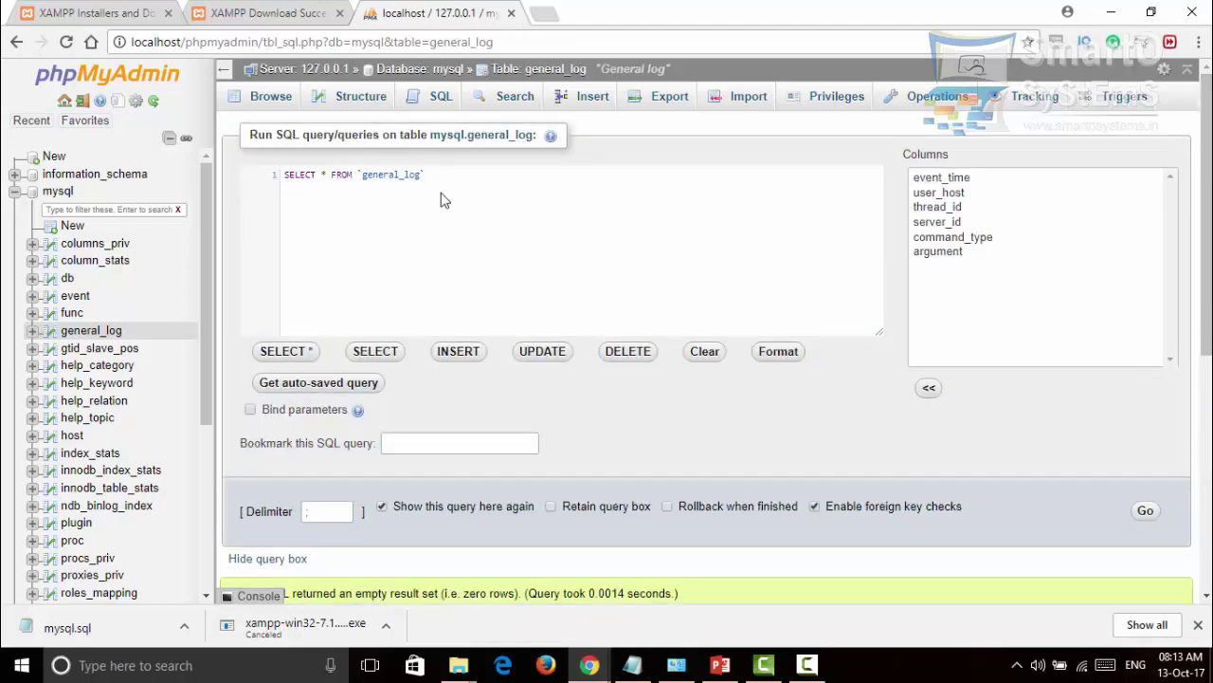
pyautogui.scroll(-2, 518, 417)
pyautogui.scroll(2, 519, 433)
pyautogui.hotkey('ctrl', 'shift', 'Return')
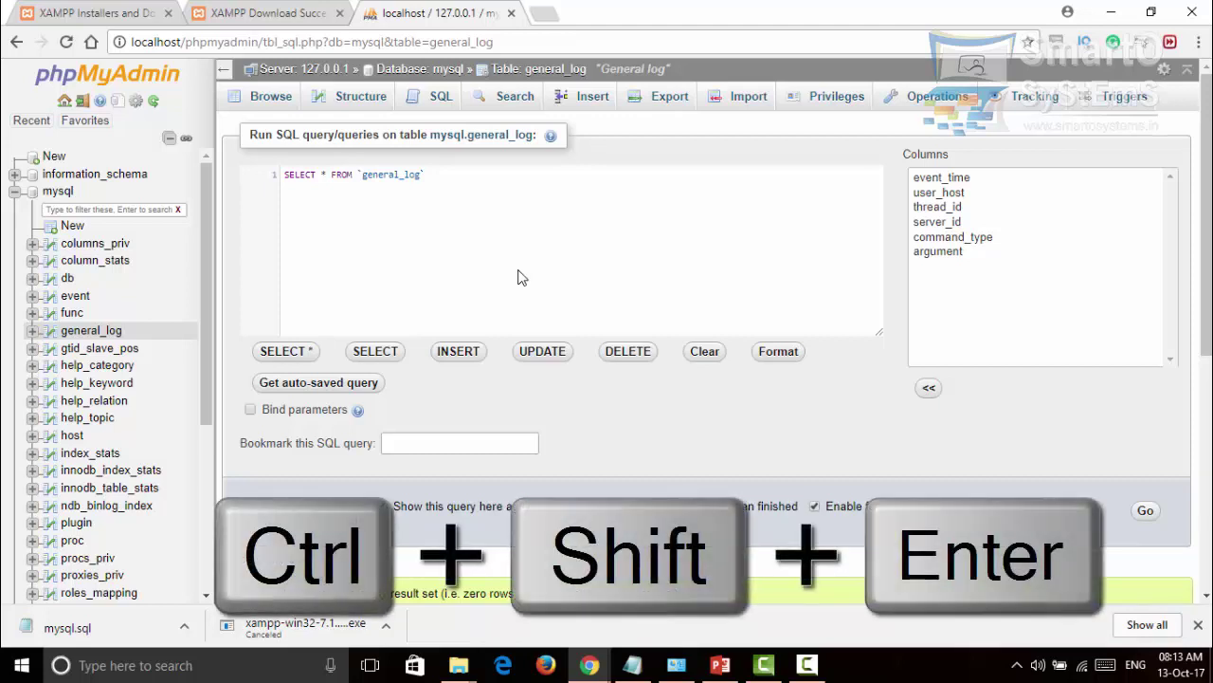